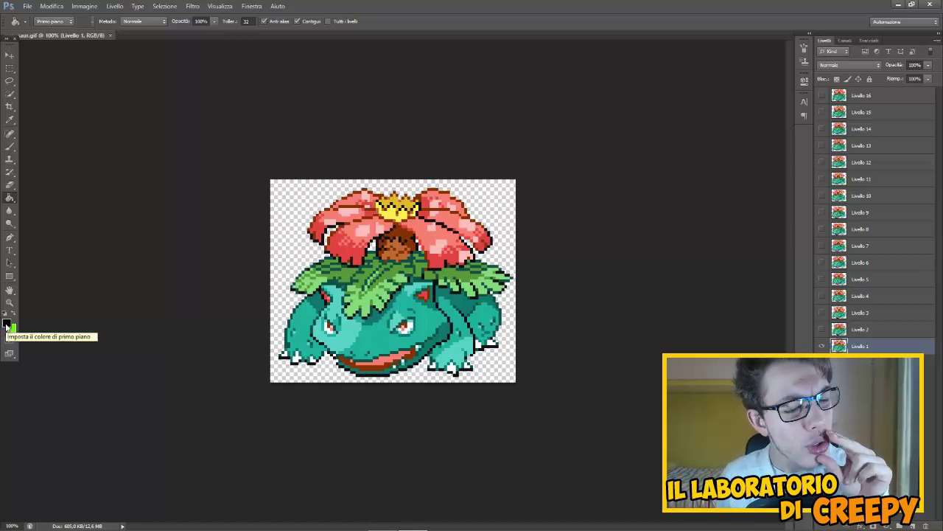
# Step: Set the foreground colour to bright blue 0030ff
pyautogui.click(6, 325)
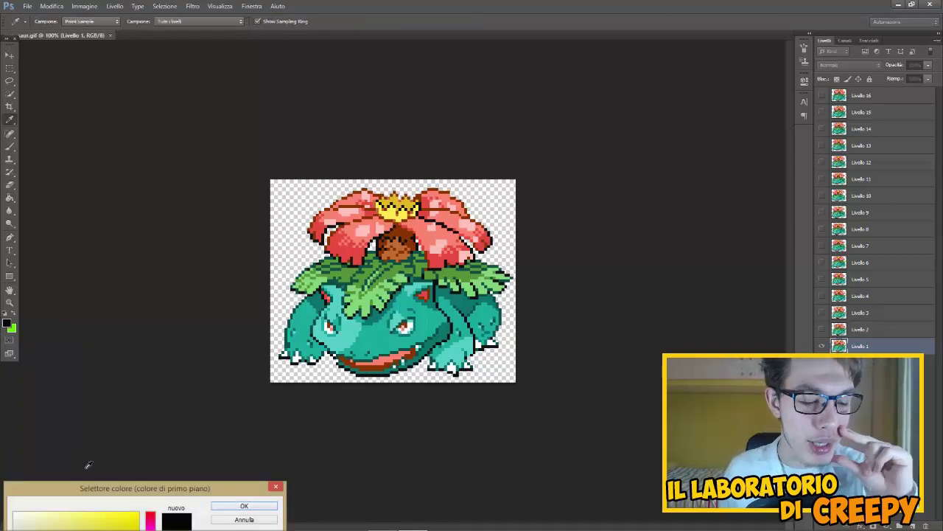
pyautogui.moveTo(121, 490); pyautogui.dragTo(152, 256)
pyautogui.click(182, 322)
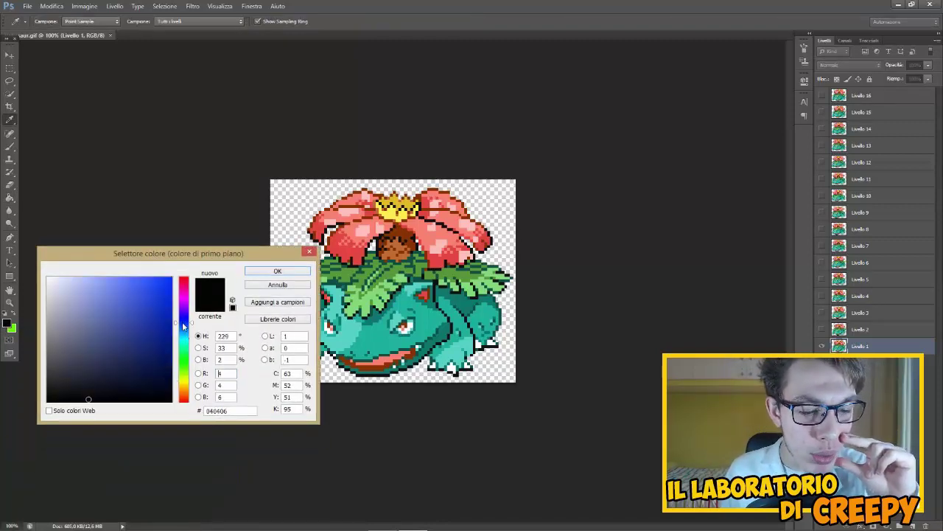
pyautogui.click(171, 277)
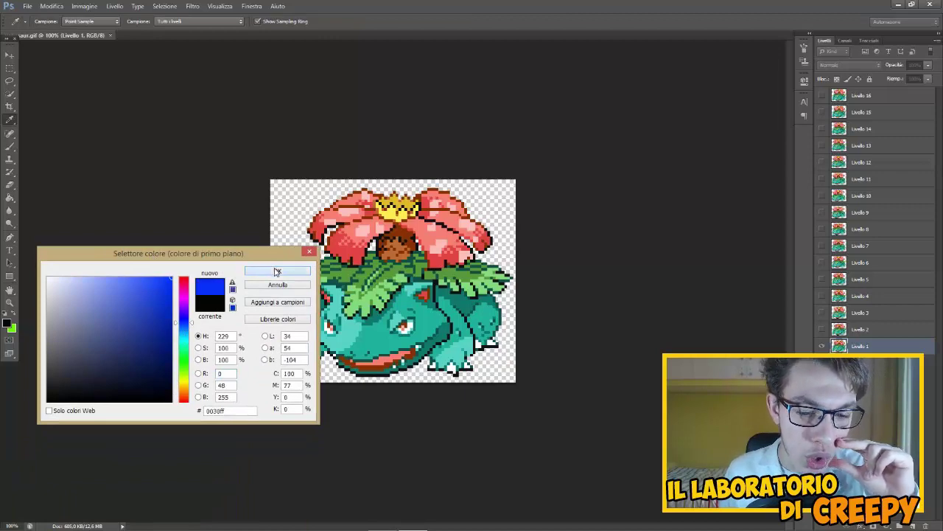
pyautogui.click(276, 272)
# Step: Bucket-fill Venusaur's left leg, face, body and dark right side blue at 200% zoom
pyautogui.press('g')
pyautogui.hotkey('ctrl', '+')
pyautogui.click(207, 357)
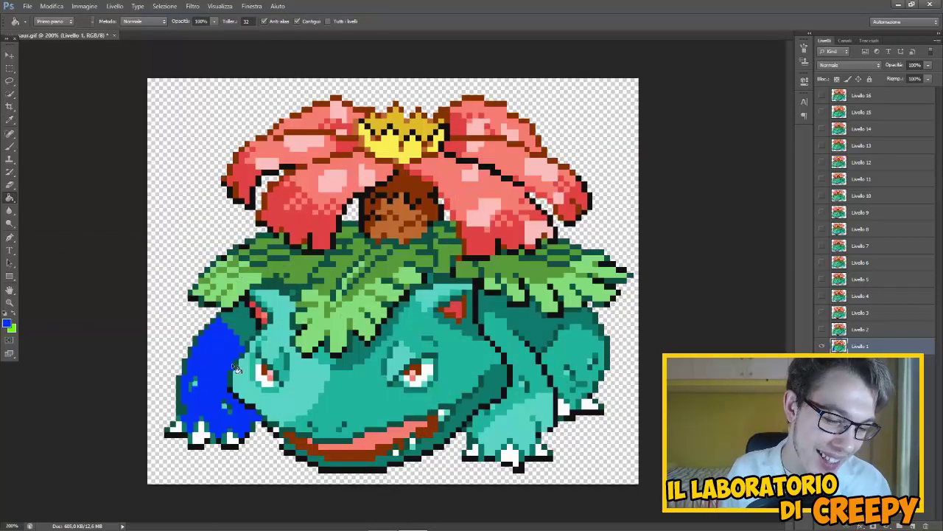
pyautogui.click(343, 387)
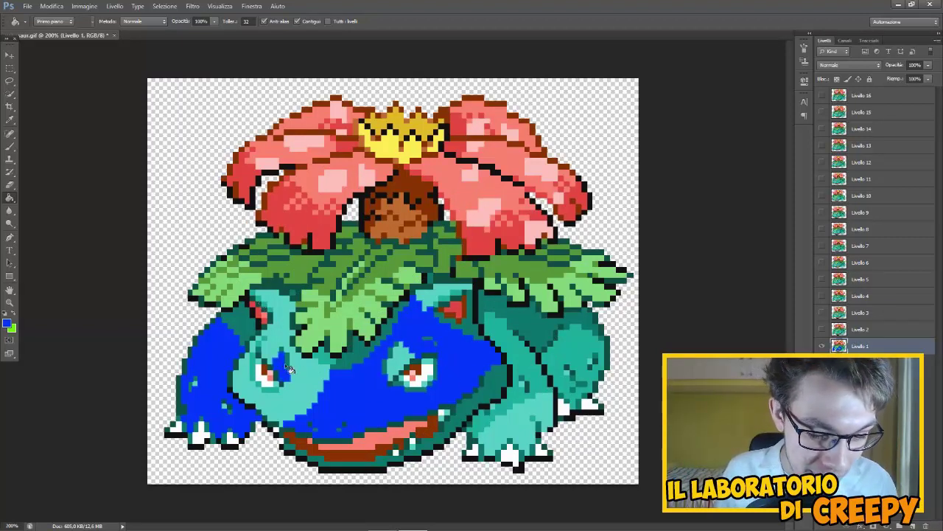
pyautogui.hotkey('ctrl', 'z')
pyautogui.hotkey('ctrl', 'z')
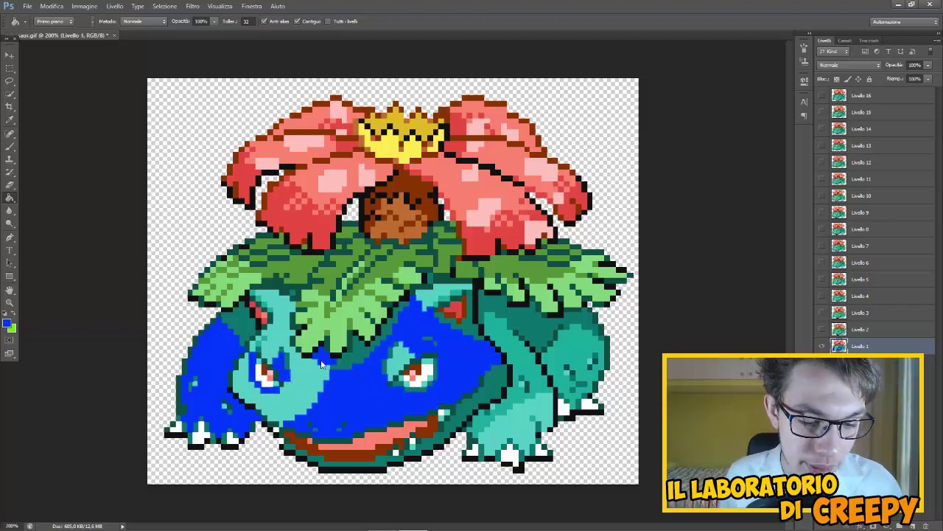
pyautogui.click(525, 369)
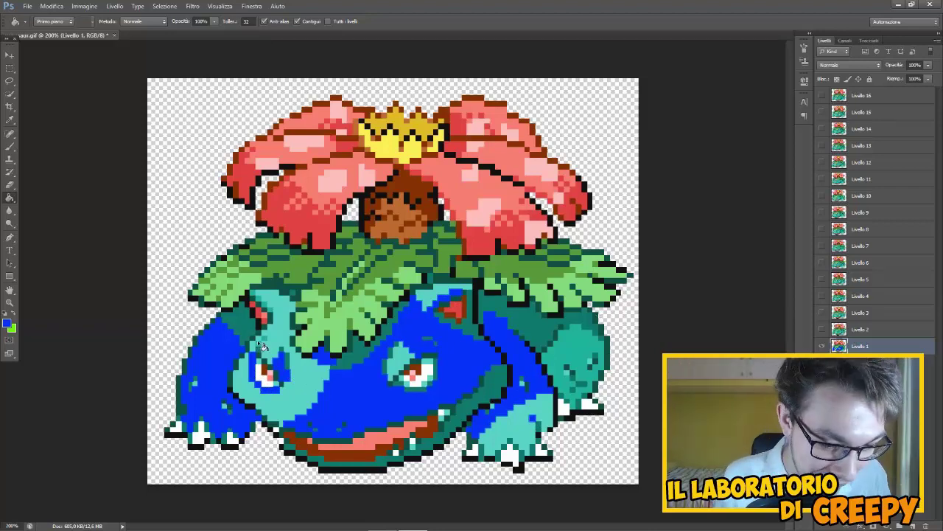
# Step: Fill the light teal face area lighter blue, then retry the patch above the right eye
pyautogui.click(6, 324)
pyautogui.click(270, 269)
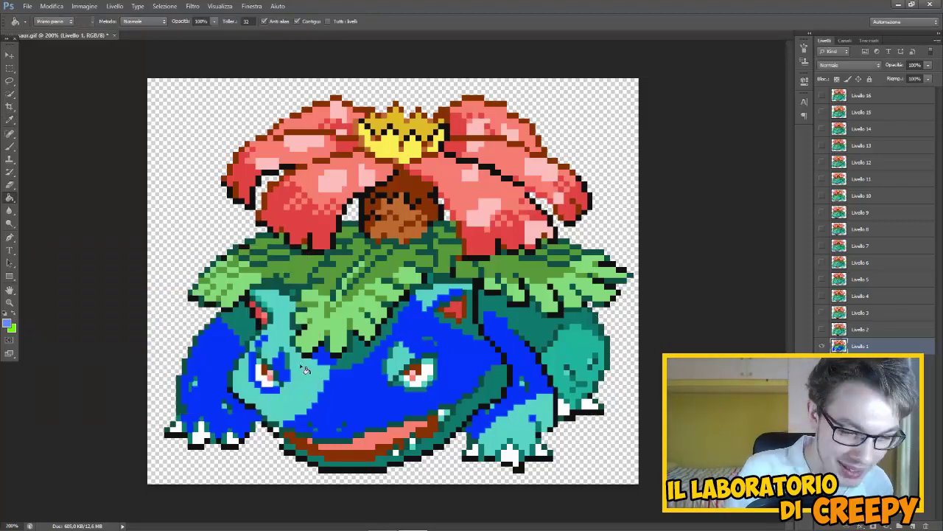
pyautogui.click(305, 369)
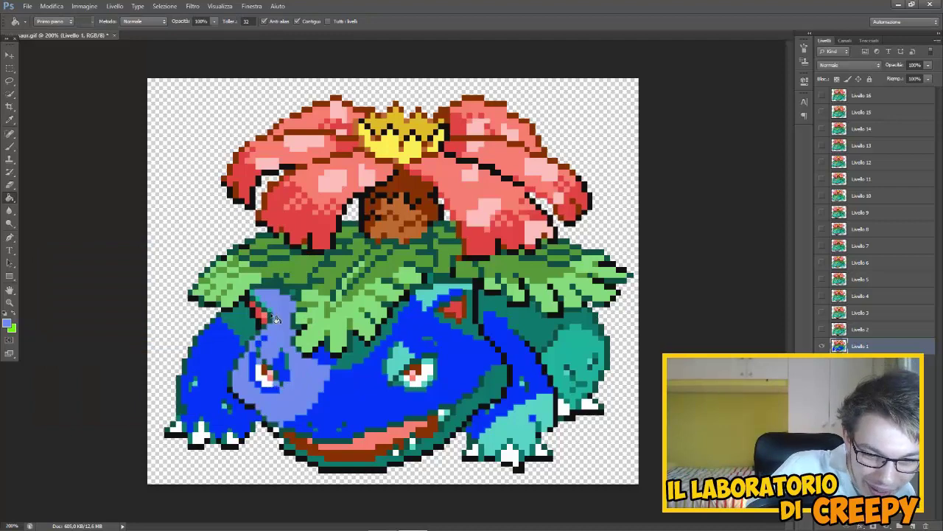
pyautogui.click(7, 324)
pyautogui.click(270, 271)
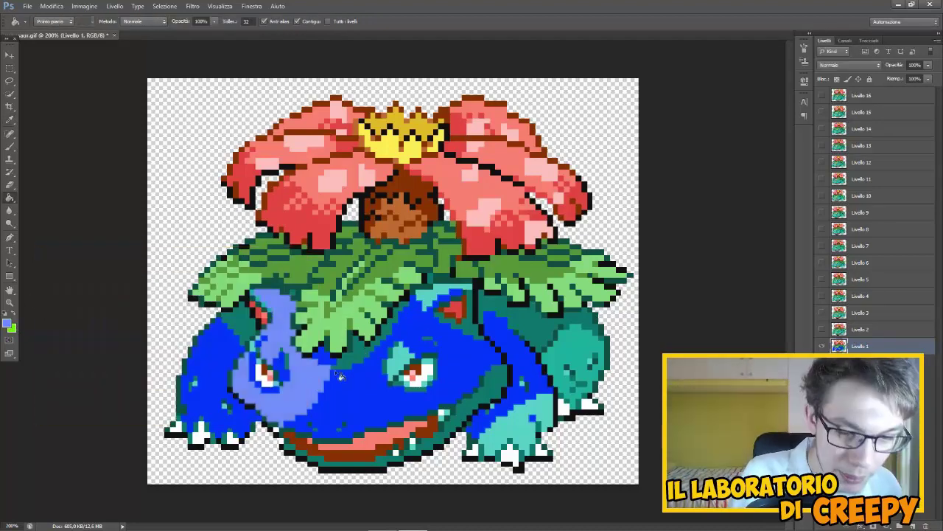
pyautogui.click(431, 311)
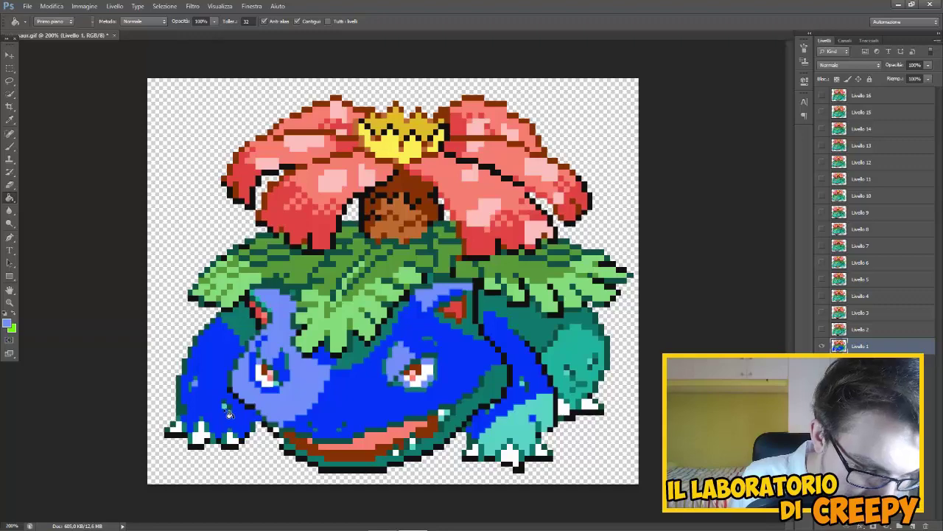
pyautogui.click(52, 6)
pyautogui.click(67, 36)
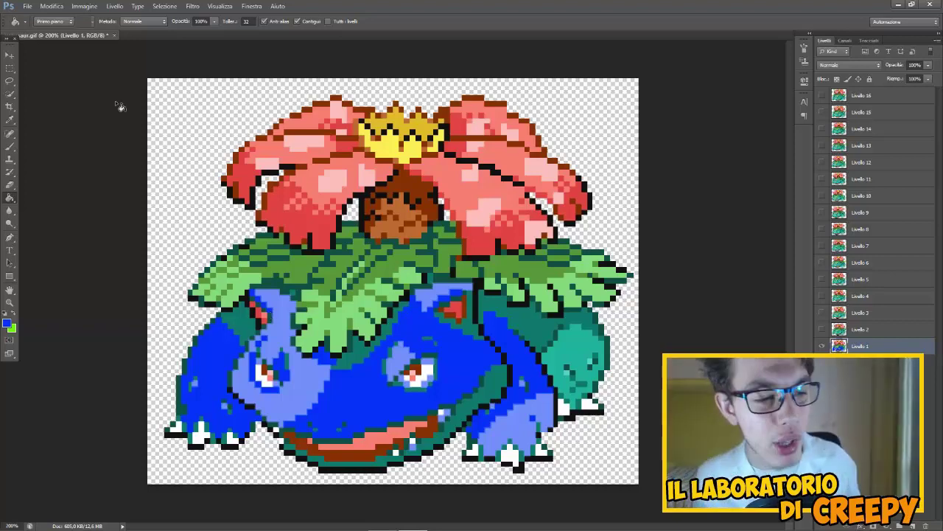
# Step: Set the foreground colour to dark navy blue 03135f
pyautogui.click(7, 322)
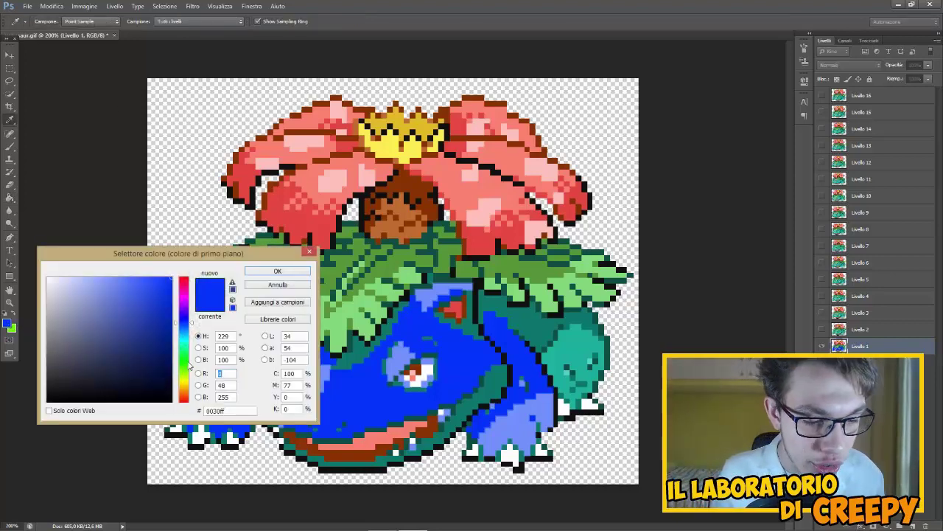
pyautogui.press('Return')
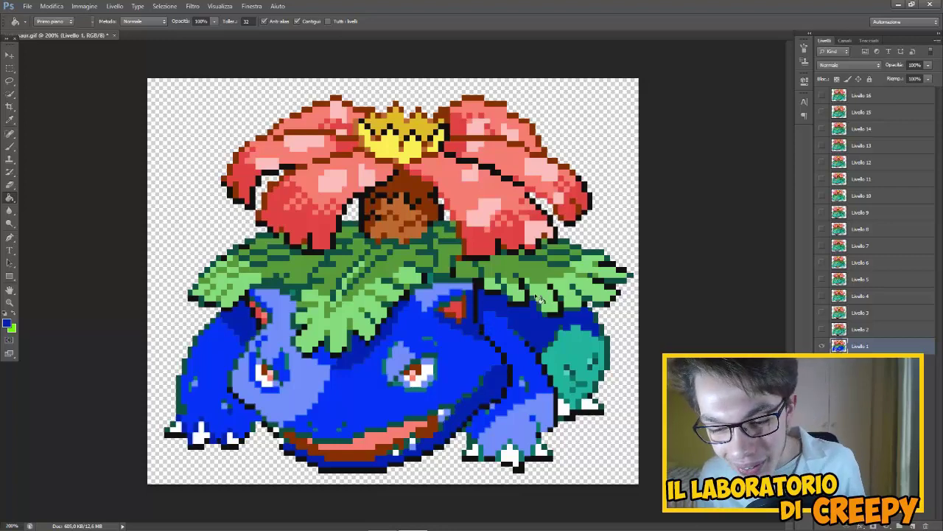
pyautogui.click(7, 323)
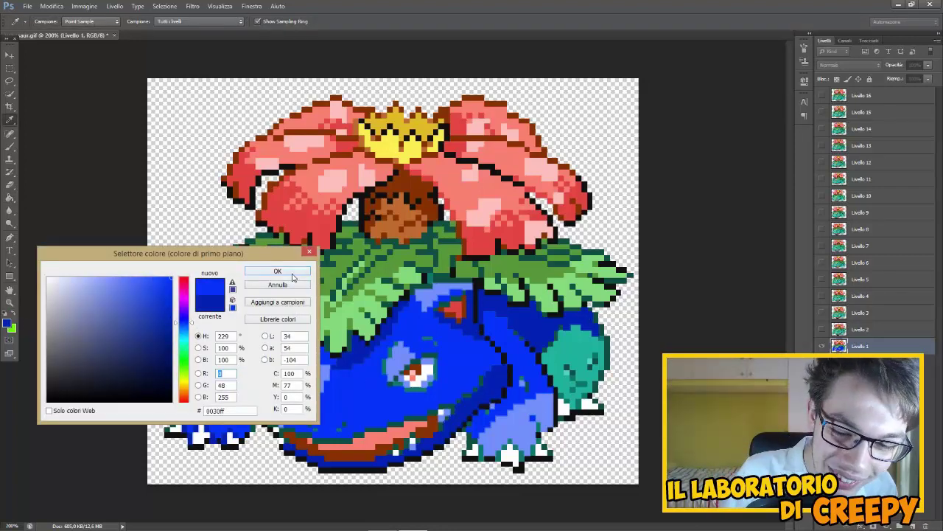
pyautogui.press('Return')
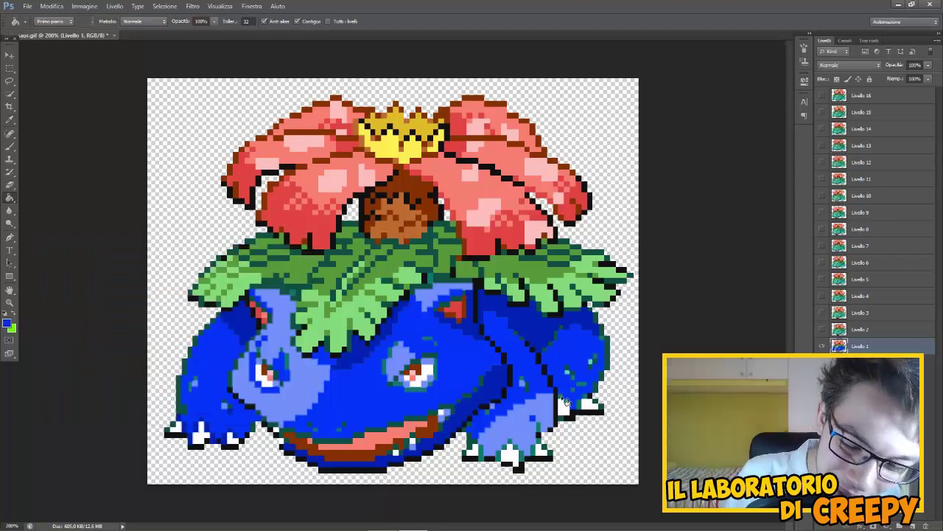
pyautogui.click(7, 322)
pyautogui.click(169, 354)
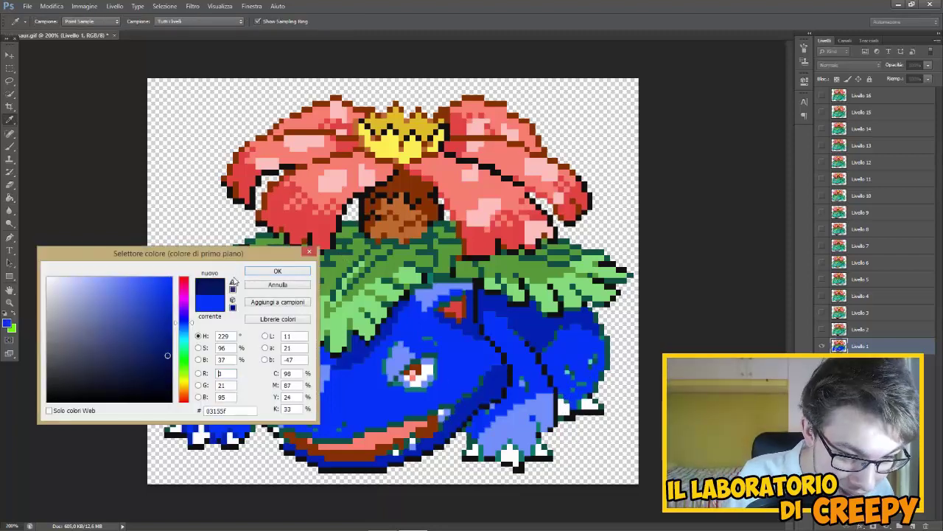
pyautogui.press('Return')
# Step: Fill the left body shading, mouth band and right-side speckles with navy blue
pyautogui.click(200, 345)
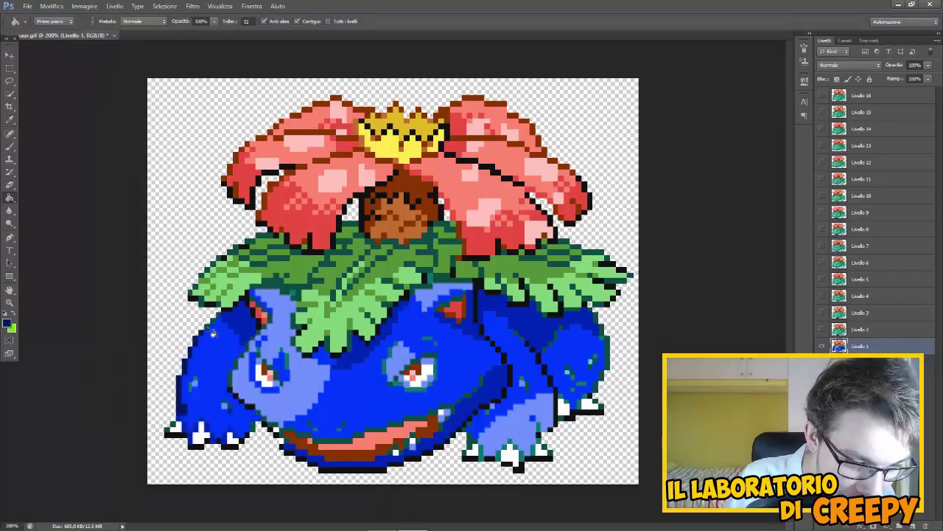
pyautogui.hotkey('ctrl', 'z')
pyautogui.hotkey('ctrl', 'z')
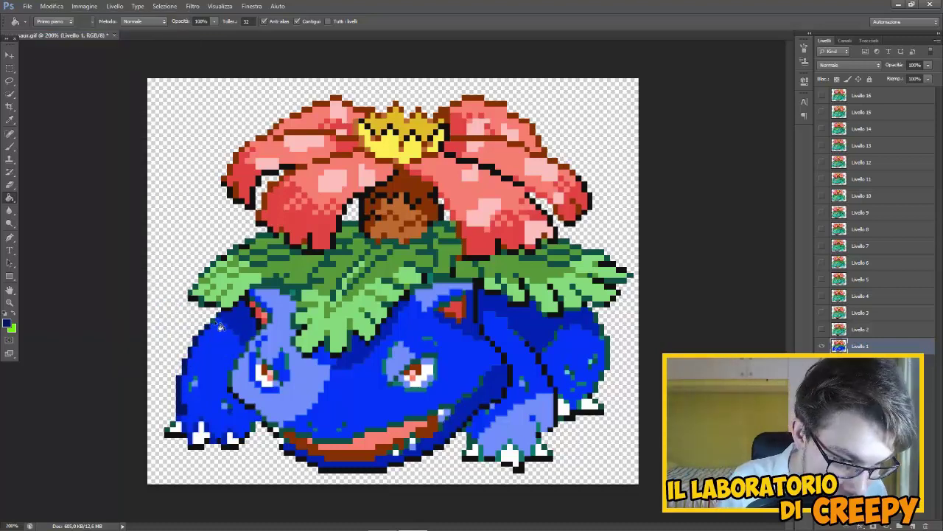
pyautogui.click(259, 432)
pyautogui.hotkey('ctrl', 'z')
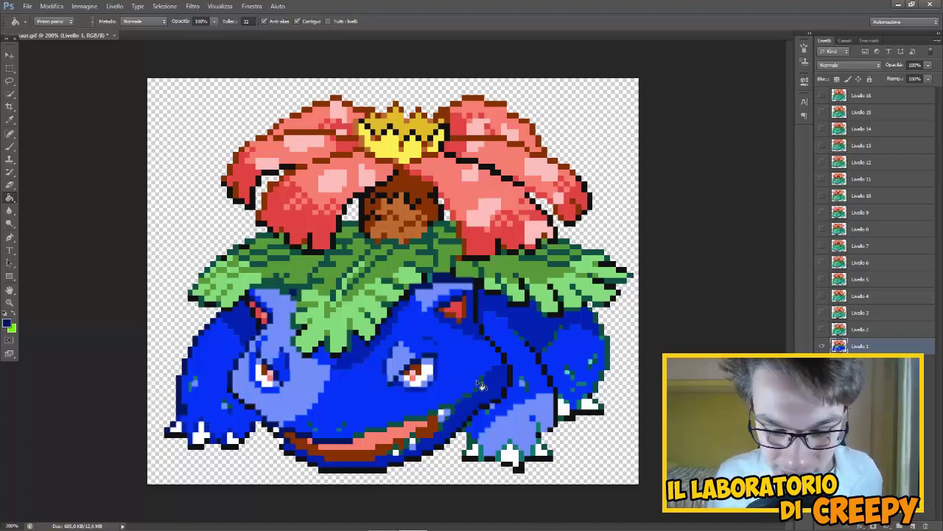
pyautogui.click(359, 441)
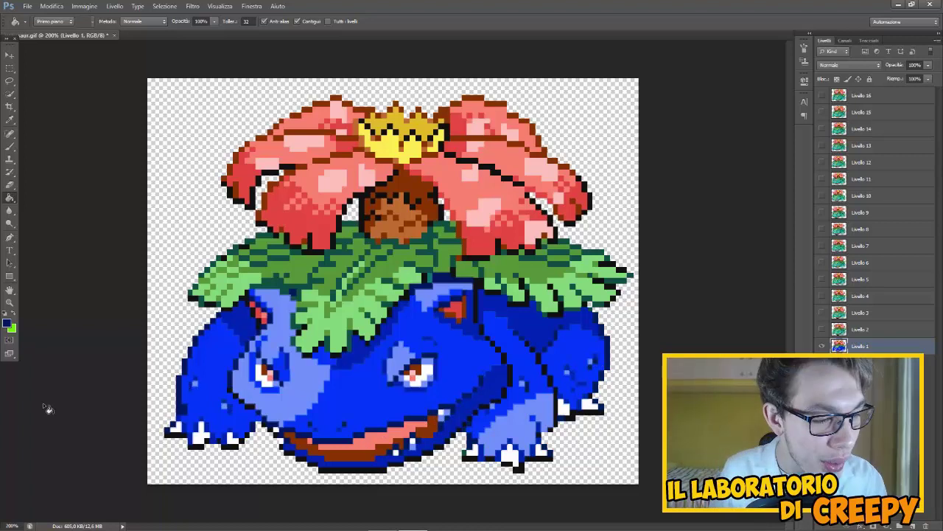
# Step: Choose a pale light green and fill Venusaur's pink mouth area with it
pyautogui.click(7, 322)
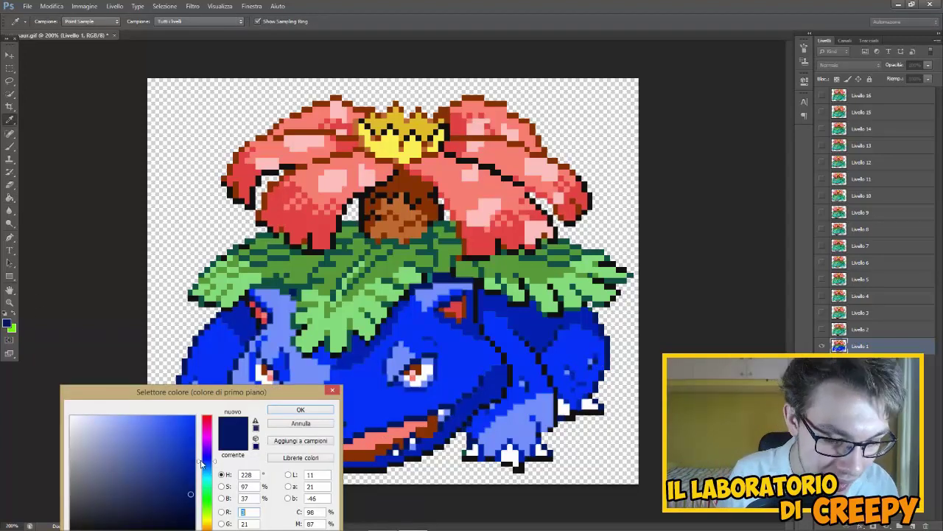
pyautogui.click(207, 495)
pyautogui.click(99, 417)
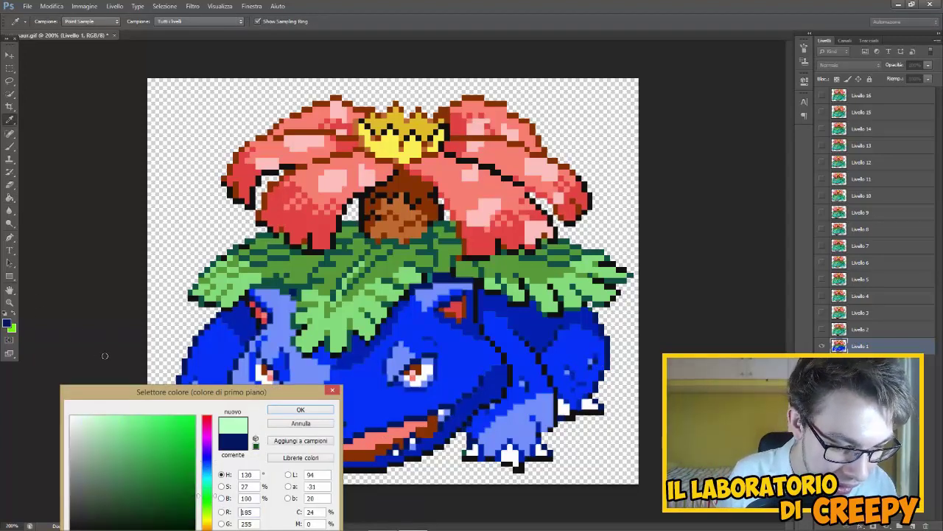
pyautogui.click(298, 413)
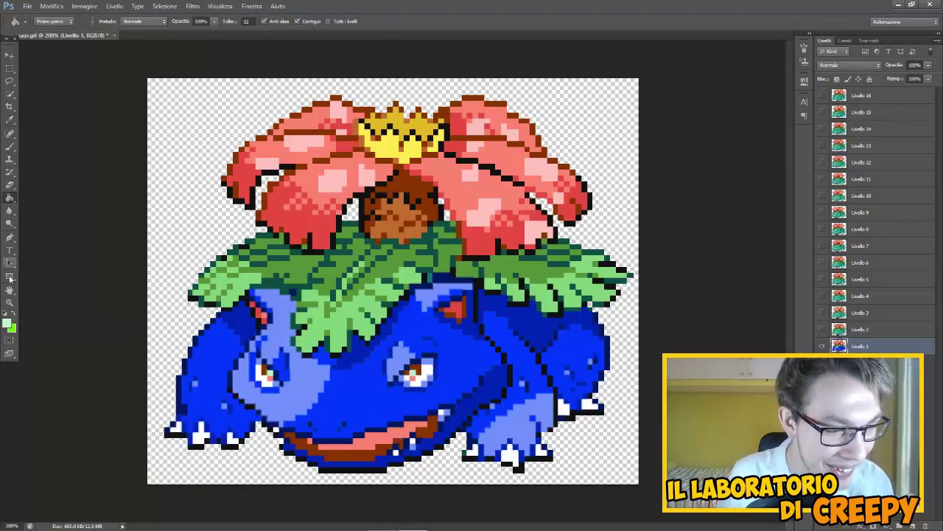
pyautogui.click(8, 324)
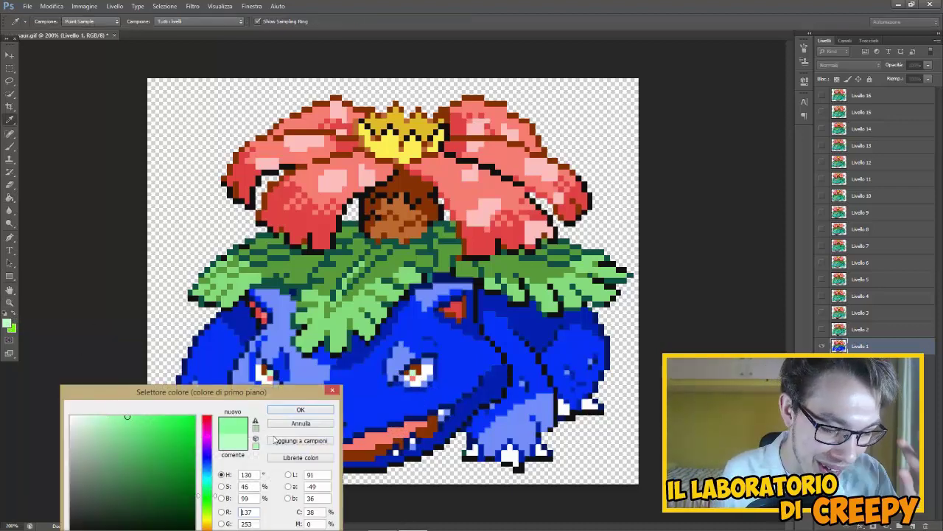
pyautogui.click(295, 409)
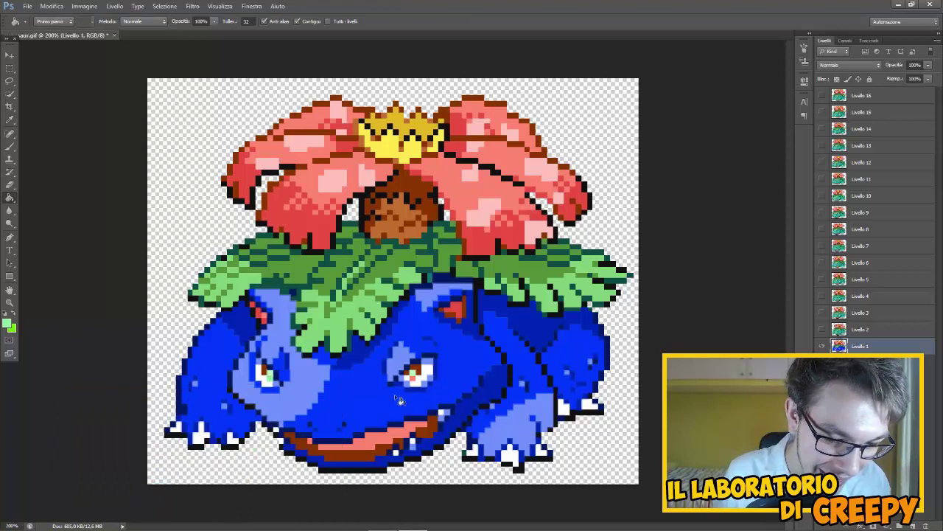
pyautogui.click(372, 439)
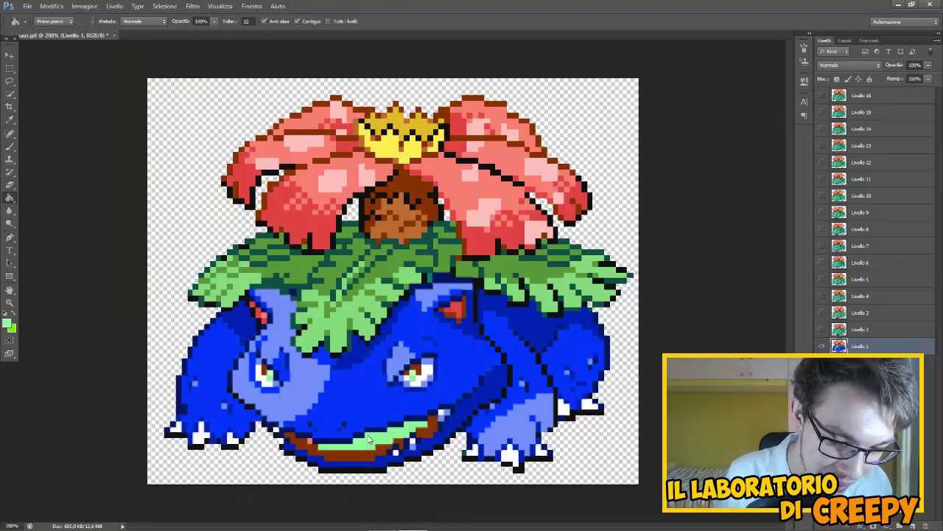
# Step: Sample the light green from the sprite as the foreground colour
pyautogui.click(12, 317)
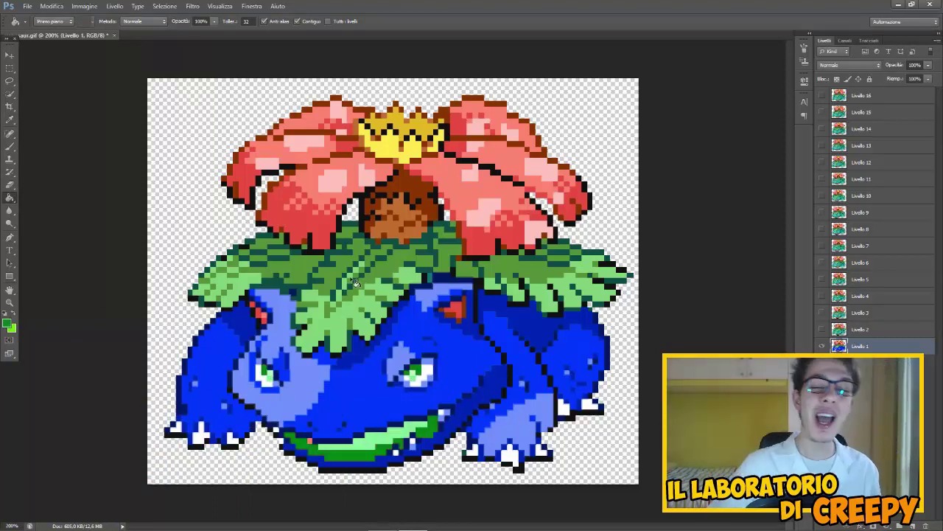
pyautogui.click(8, 322)
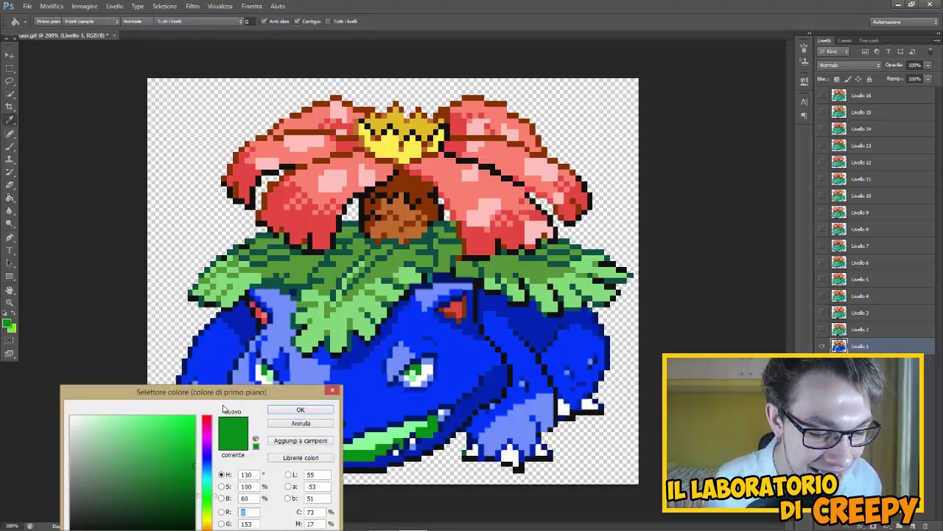
pyautogui.click(272, 370)
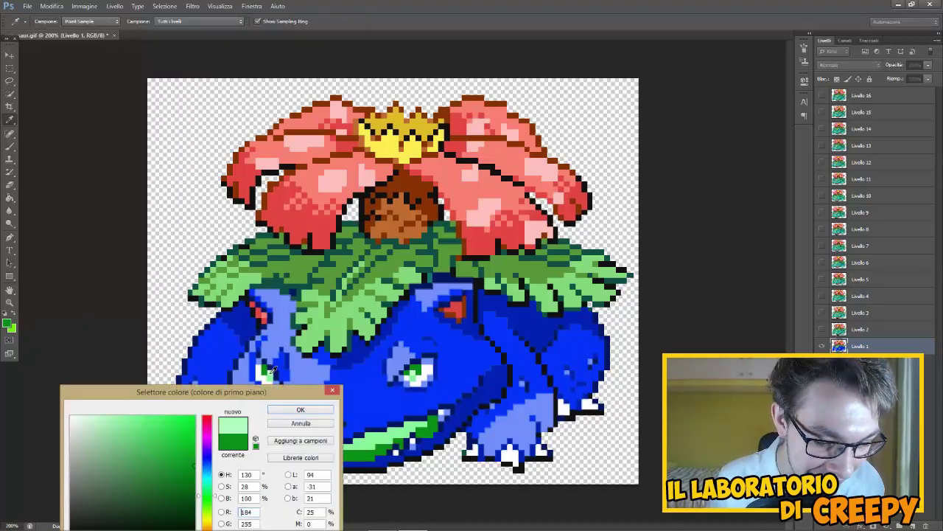
pyautogui.click(300, 410)
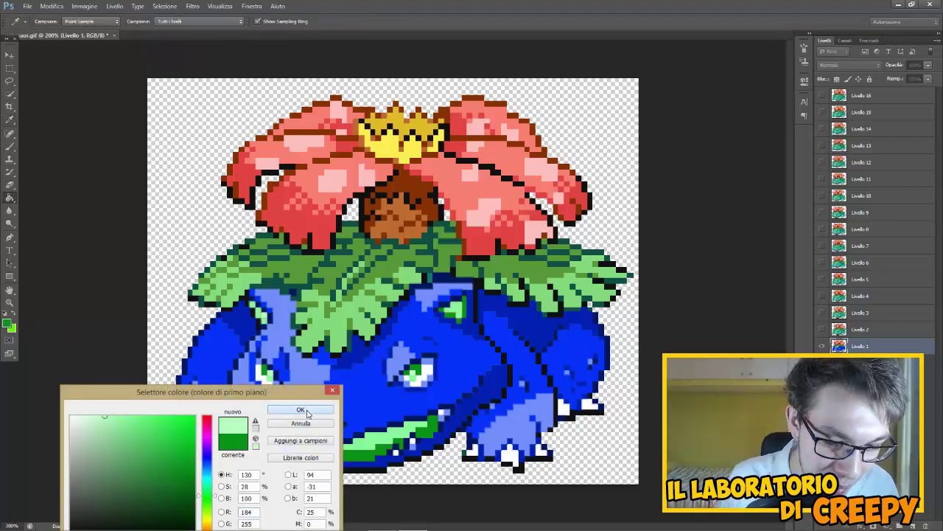
# Step: Fill the pink highlights on the left and right petals light green
pyautogui.click(301, 410)
pyautogui.click(335, 181)
pyautogui.click(366, 175)
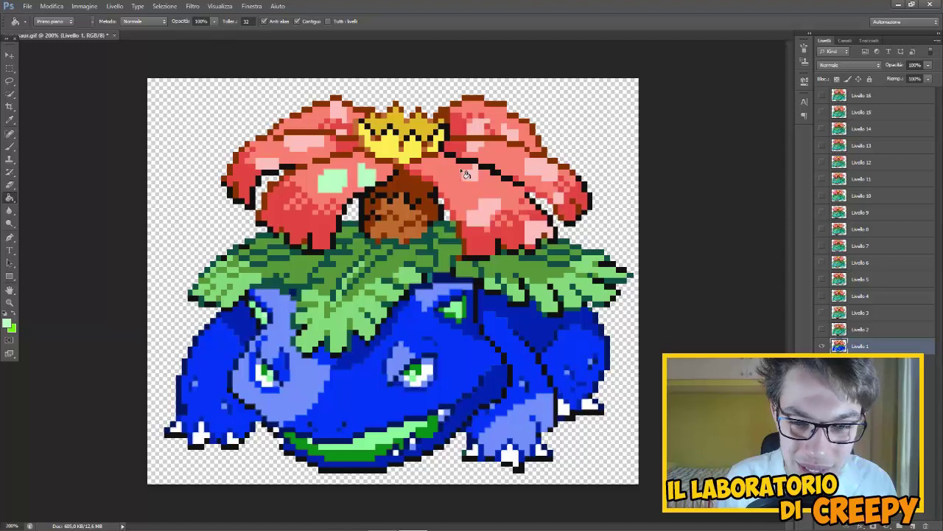
pyautogui.click(472, 174)
pyautogui.click(479, 127)
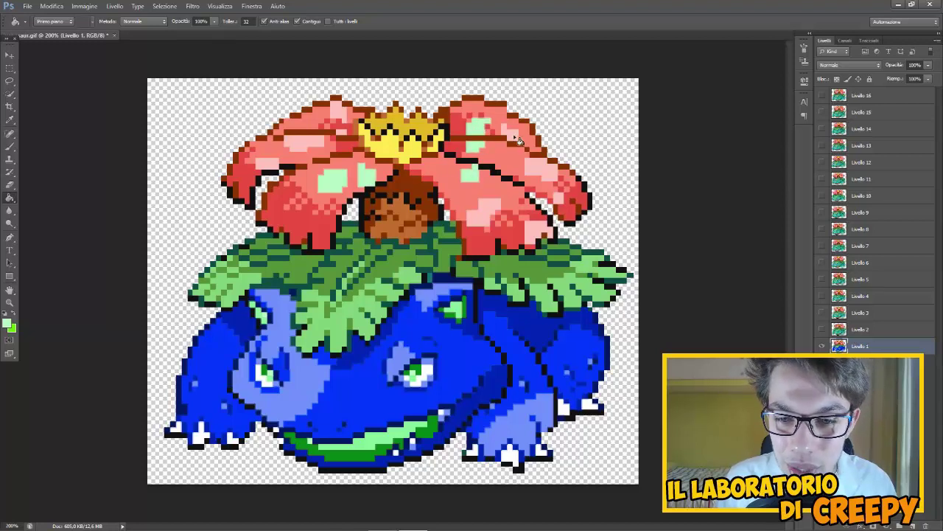
pyautogui.click(514, 134)
pyautogui.click(543, 174)
pyautogui.click(560, 200)
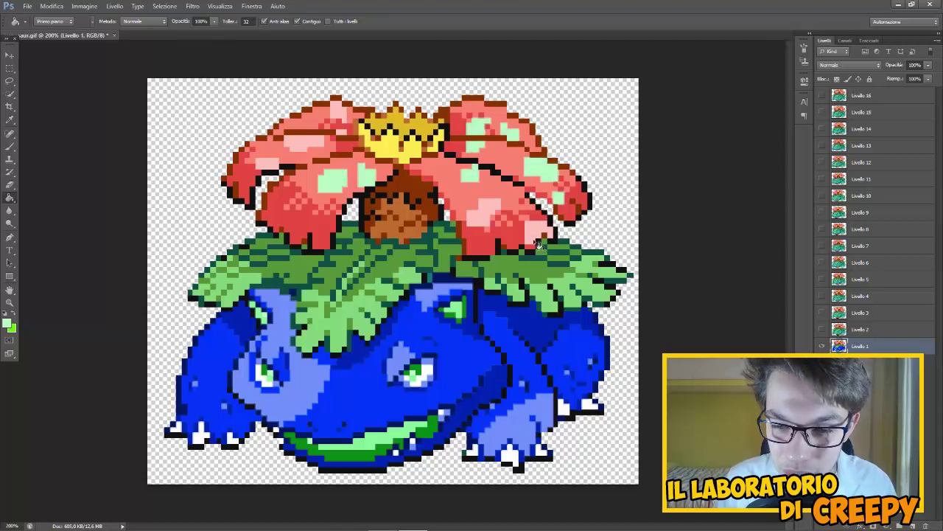
pyautogui.click(538, 229)
pyautogui.click(491, 219)
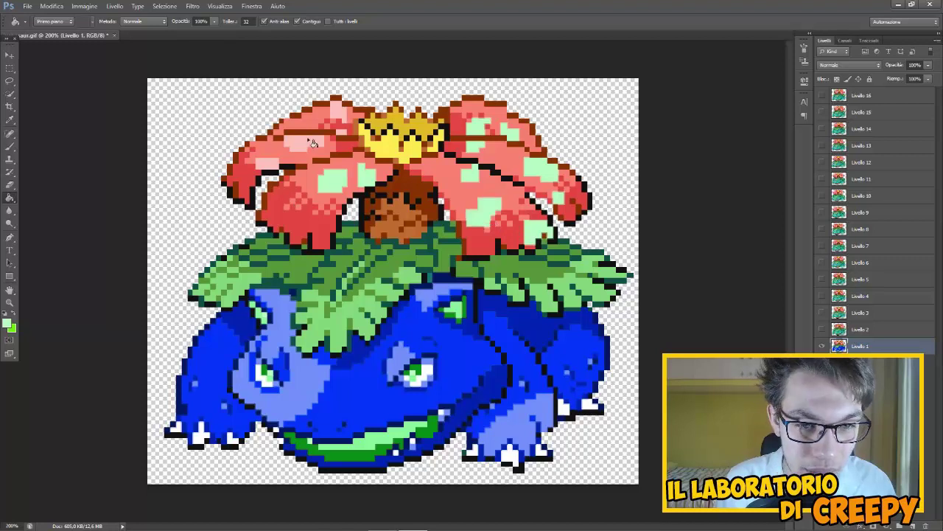
pyautogui.click(310, 144)
pyautogui.click(339, 114)
pyautogui.click(275, 172)
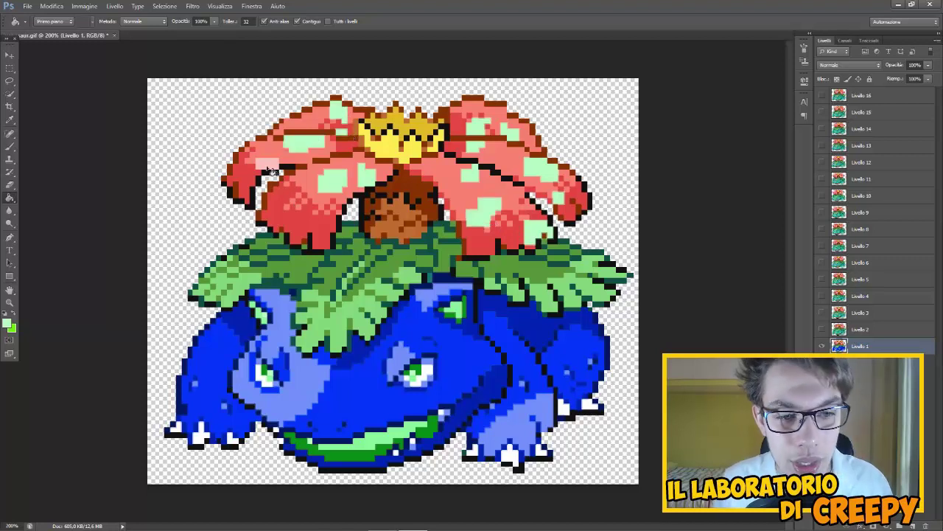
# Step: Fill the remaining pink petal highlights and the large salmon right-petal area light green
pyautogui.click(8, 322)
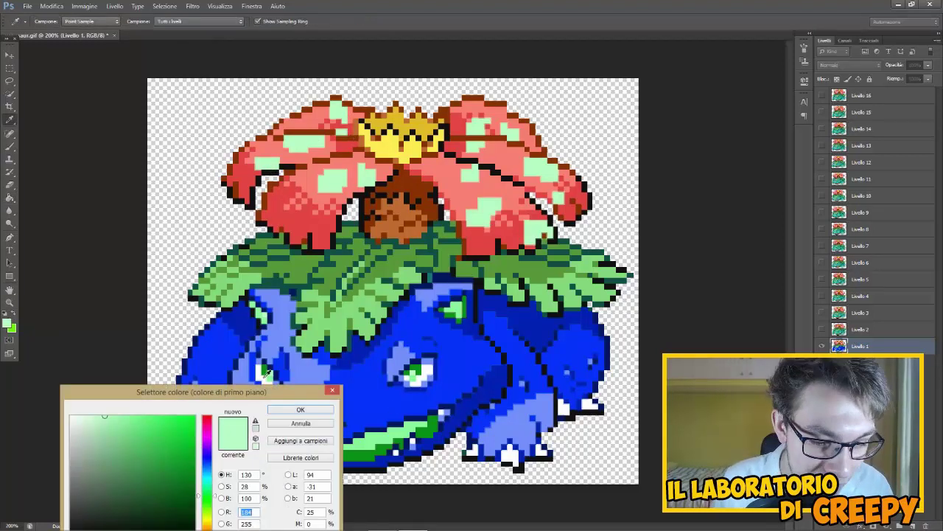
pyautogui.click(305, 406)
pyautogui.click(317, 174)
pyautogui.click(334, 127)
pyautogui.click(353, 114)
pyautogui.click(487, 118)
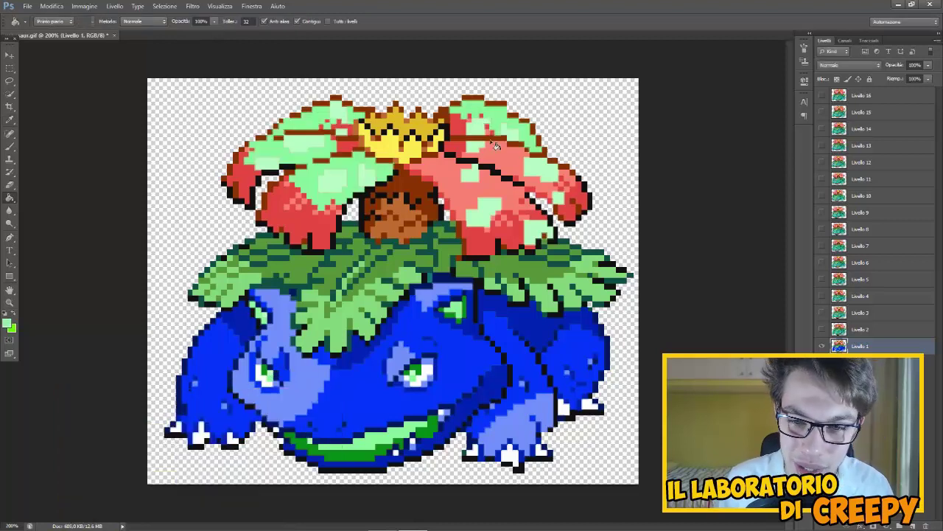
pyautogui.click(538, 173)
pyautogui.click(502, 193)
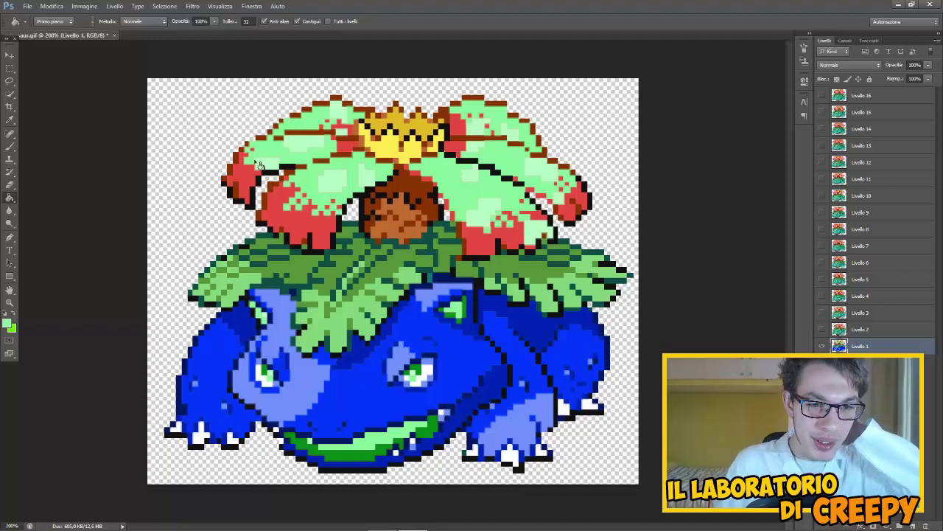
# Step: Fill the red petal edges and brown bulb centre darker green, undoing stray fills
pyautogui.click(9, 322)
pyautogui.click(300, 409)
pyautogui.click(302, 221)
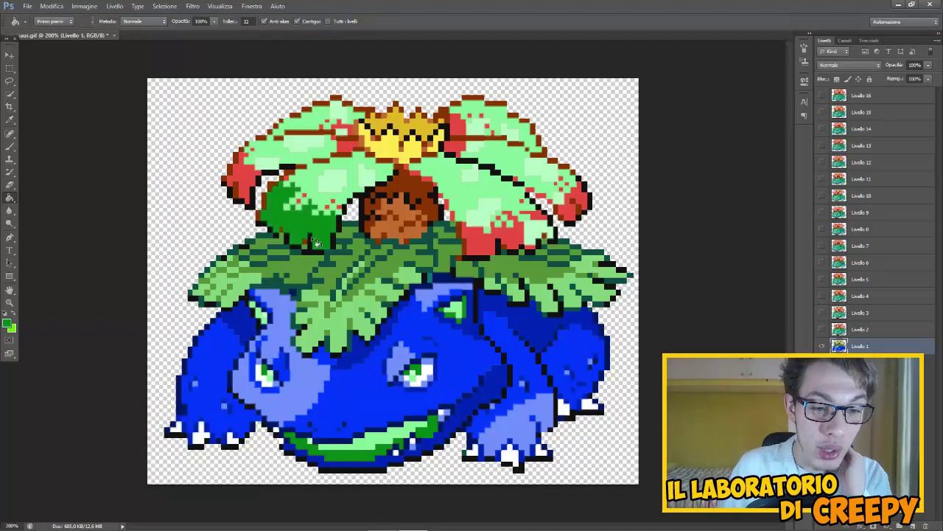
pyautogui.click(375, 155)
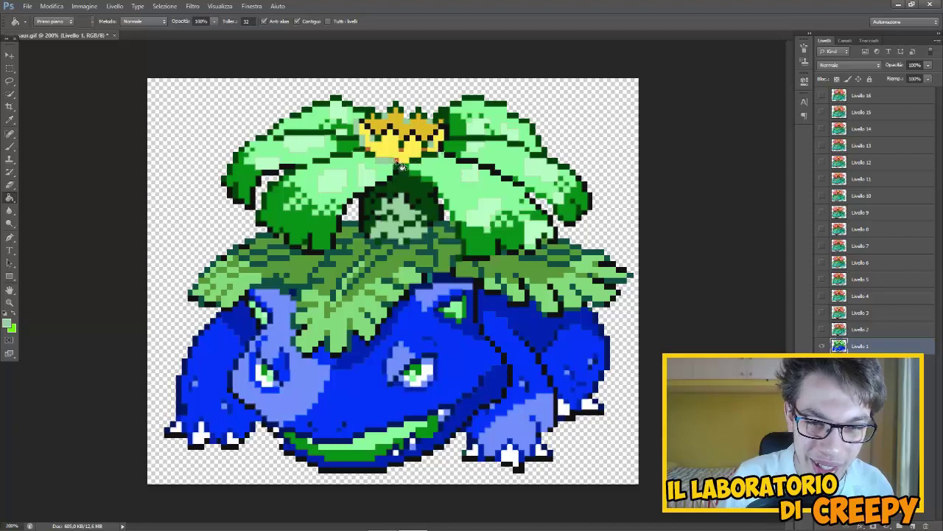
pyautogui.click(52, 6)
pyautogui.click(74, 37)
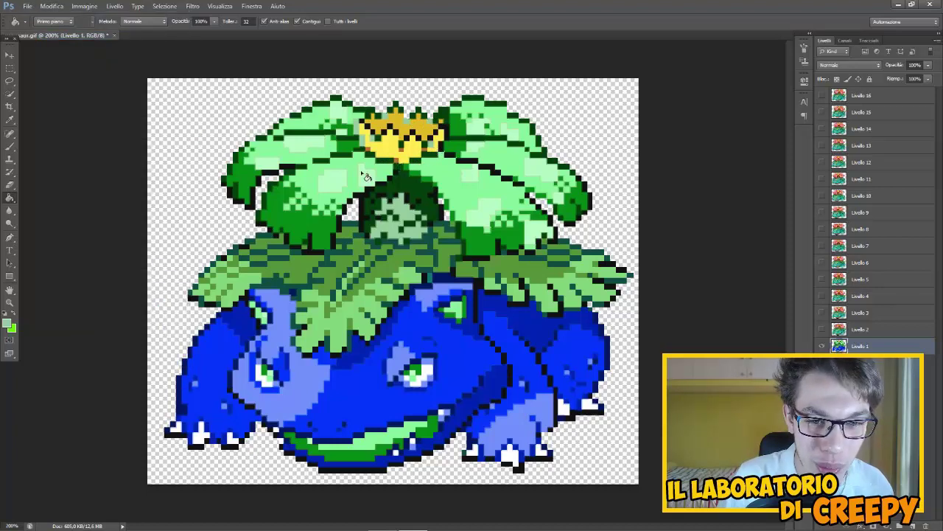
pyautogui.click(401, 168)
pyautogui.click(51, 5)
# Step: Undo the lighter bulb fill and fill Venusaur's yellow crown magenta
pyautogui.click(74, 37)
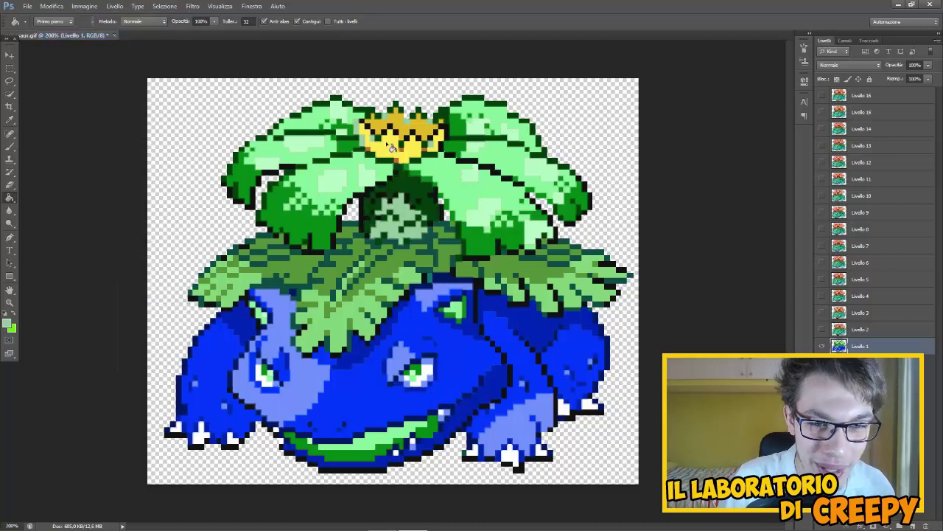
pyautogui.click(401, 130)
pyautogui.click(396, 122)
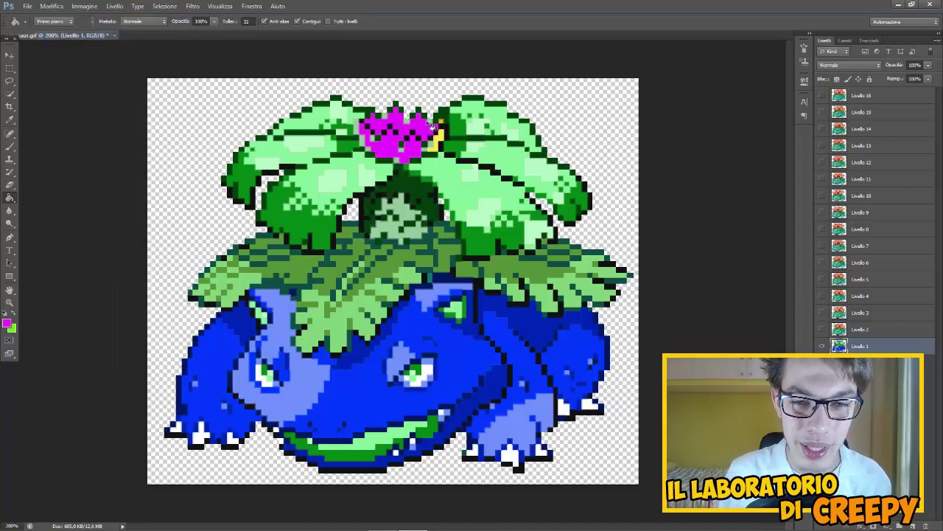
pyautogui.click(439, 143)
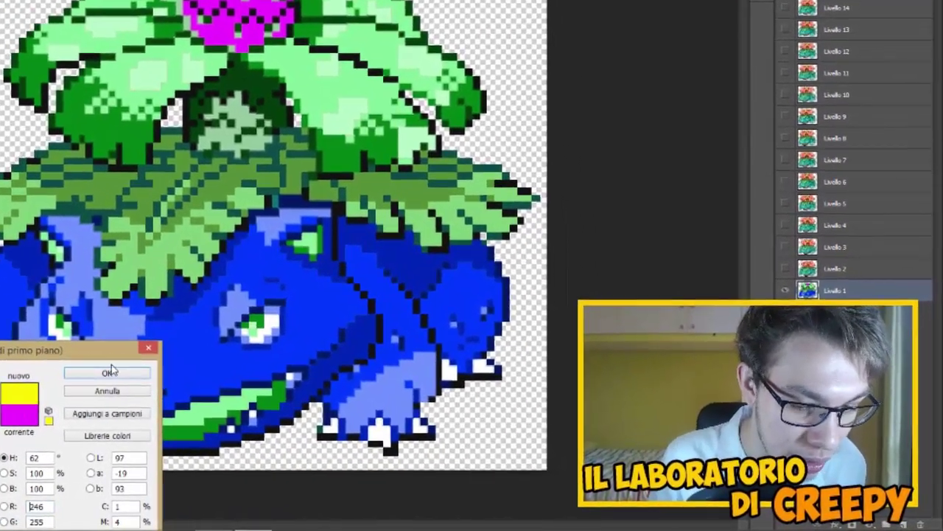
# Step: Fill the leaves around Venusaur's back yellow, stepping back one bad fill
pyautogui.click(52, 6)
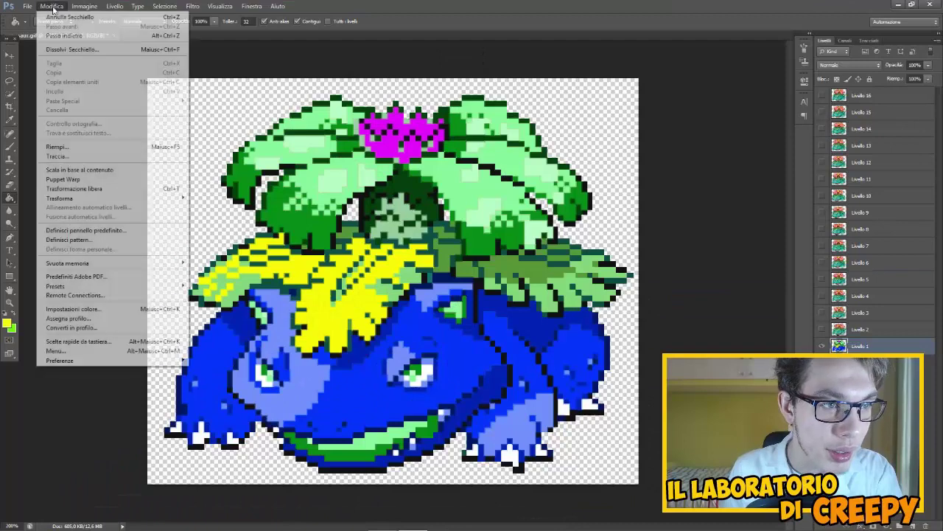
pyautogui.click(64, 35)
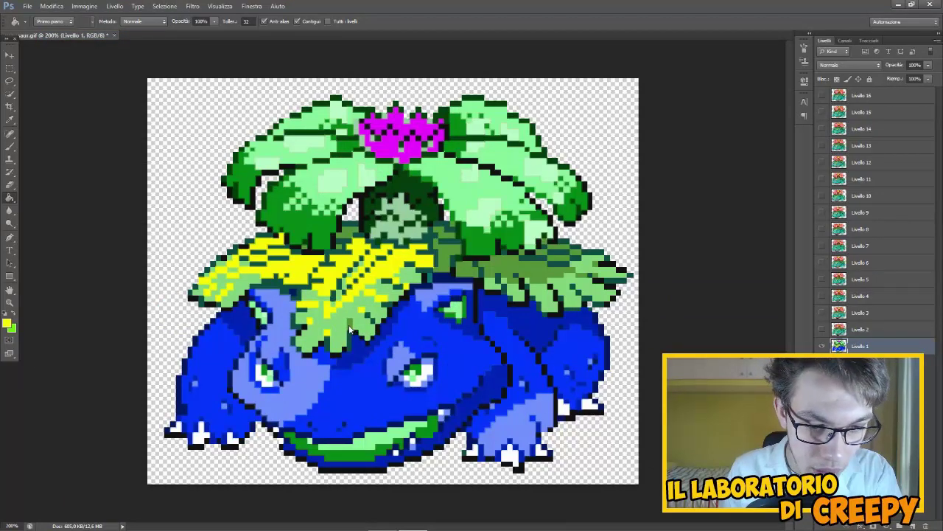
pyautogui.click(455, 270)
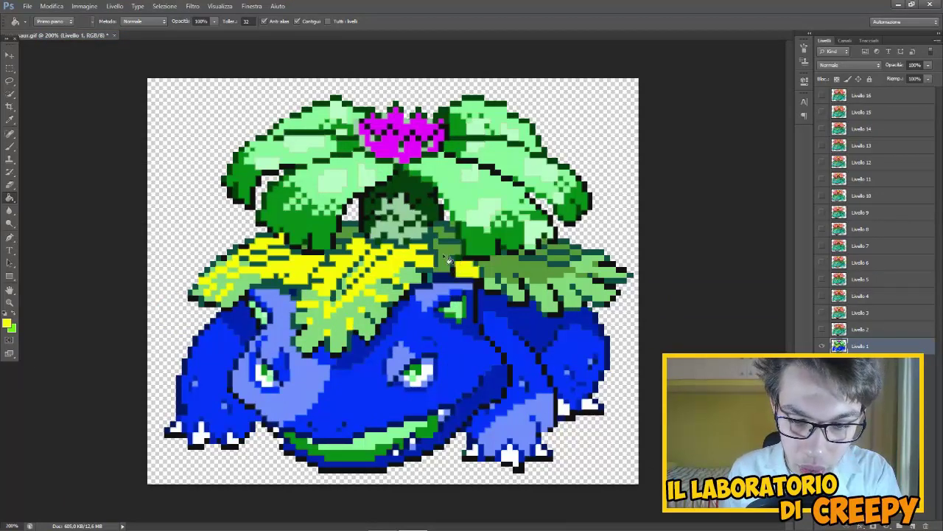
pyautogui.click(440, 233)
pyautogui.click(520, 264)
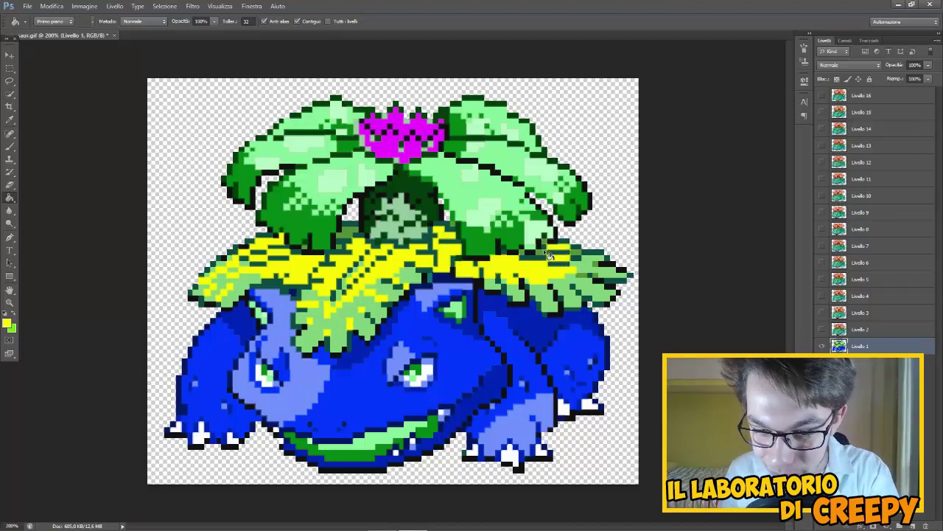
pyautogui.click(211, 280)
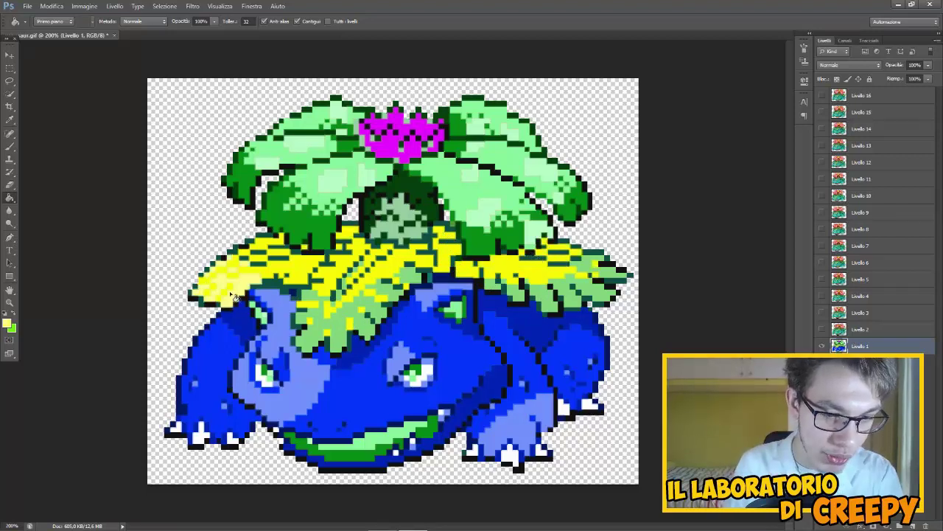
pyautogui.click(320, 314)
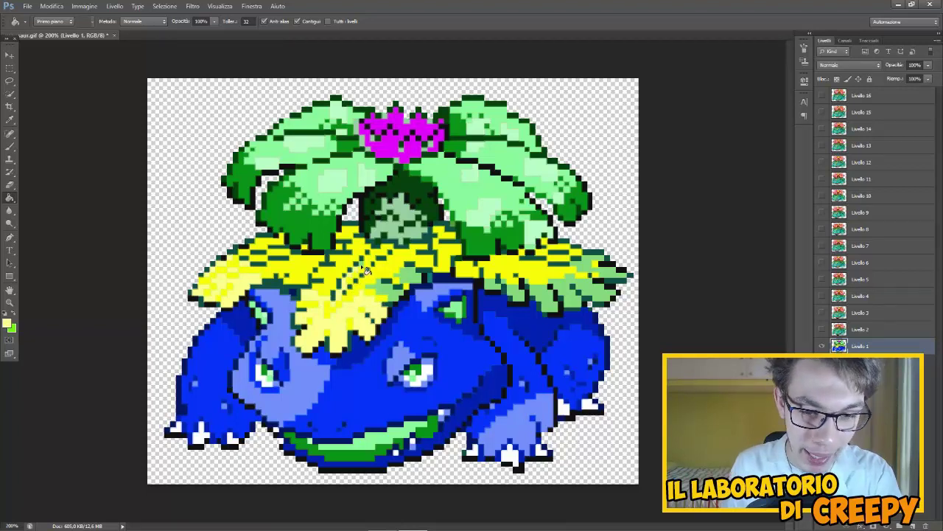
pyautogui.click(381, 280)
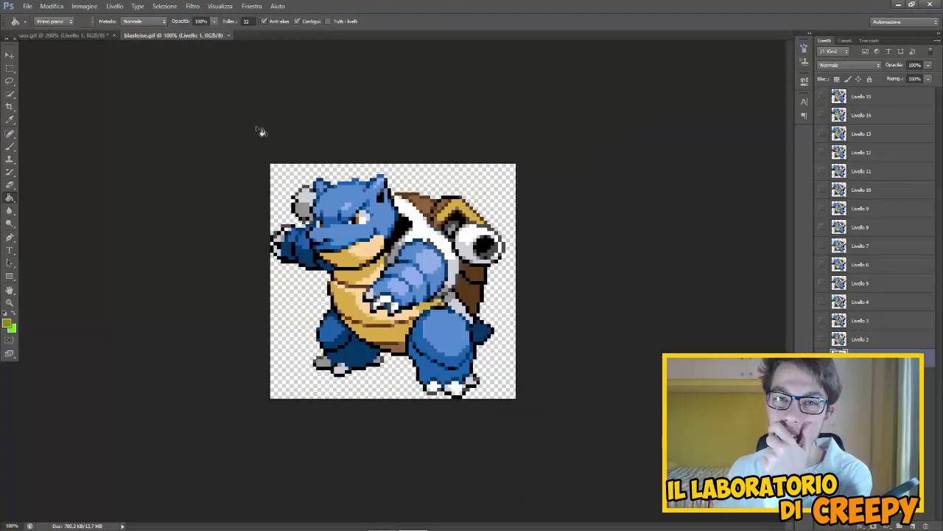
# Step: Try bright red, then set the foreground colour to a bright light pink
pyautogui.click(7, 319)
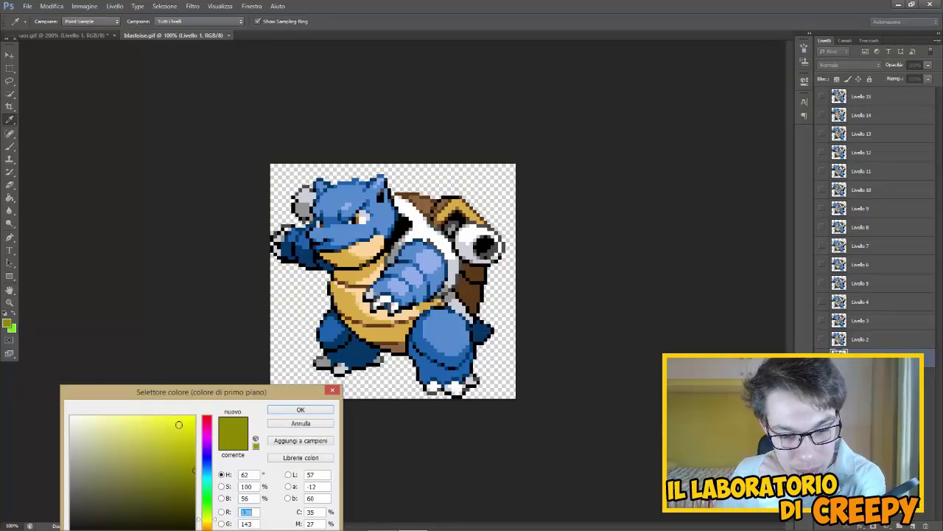
pyautogui.moveTo(208, 426); pyautogui.dragTo(208, 411)
pyautogui.moveTo(177, 440); pyautogui.dragTo(259, 410)
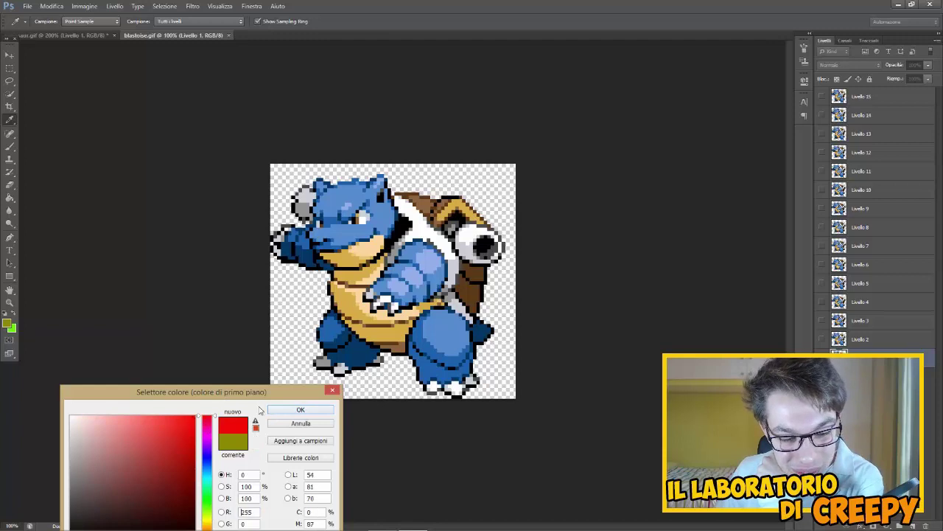
pyautogui.click(289, 412)
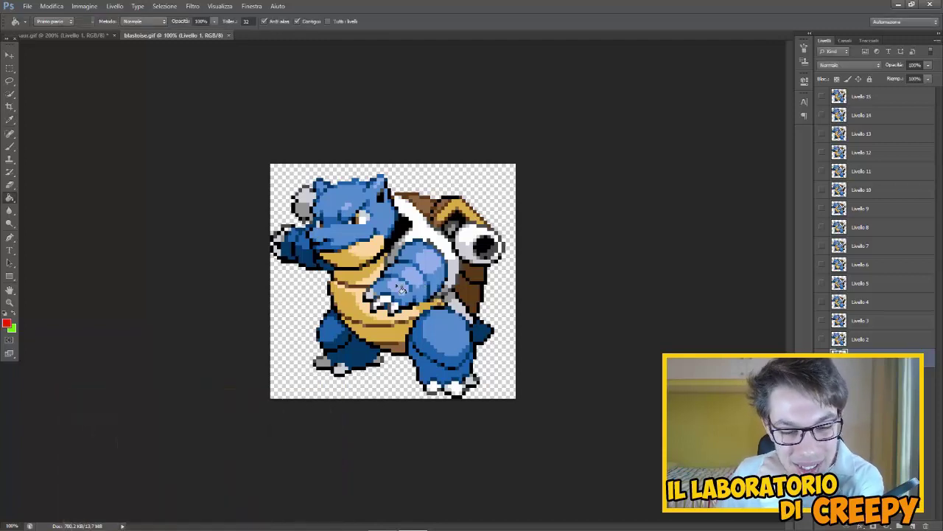
pyautogui.click(7, 323)
pyautogui.moveTo(207, 417); pyautogui.dragTo(208, 436)
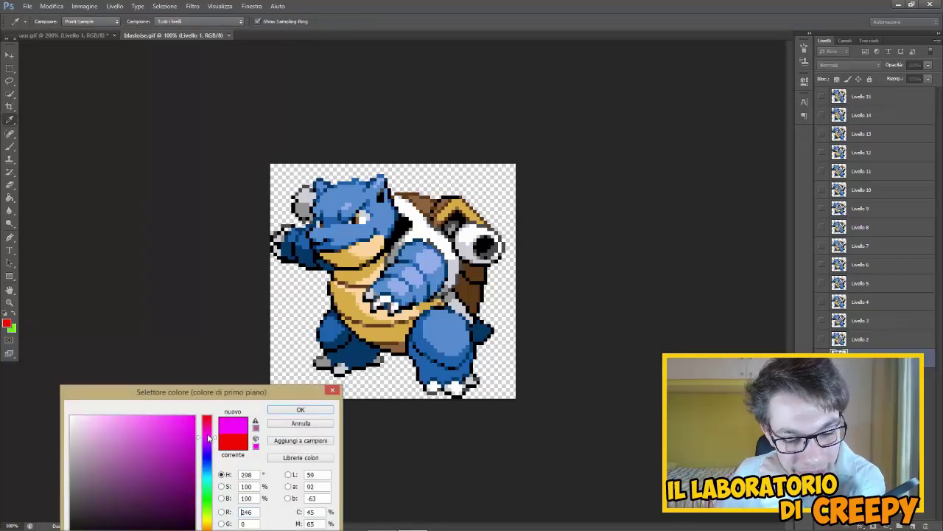
pyautogui.click(105, 443)
pyautogui.moveTo(104, 443); pyautogui.dragTo(117, 407)
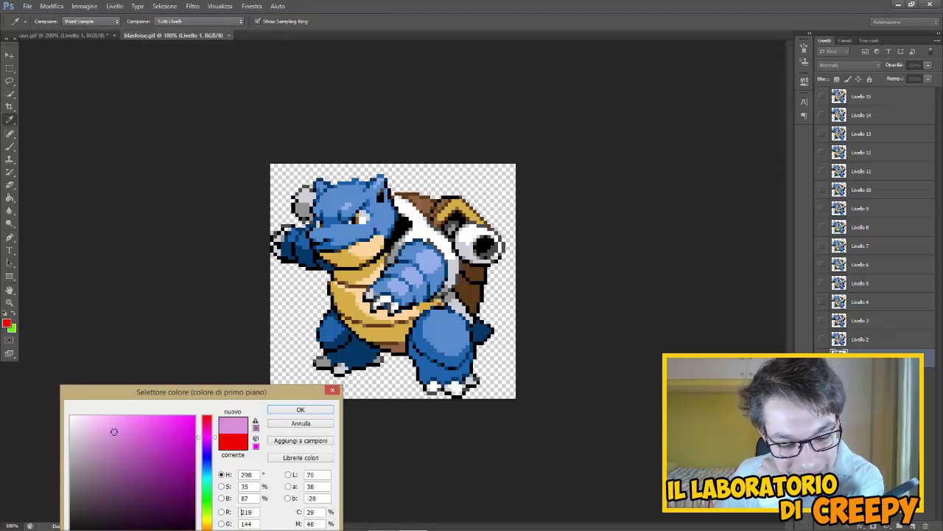
pyautogui.click(294, 410)
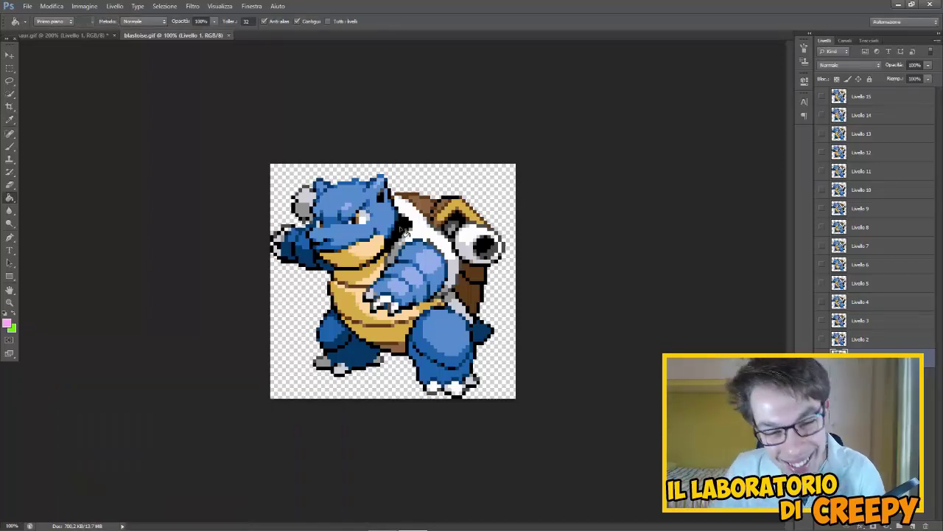
# Step: Fill Blastoise's arm segments, leg and head with light and brighter pink
pyautogui.click(420, 276)
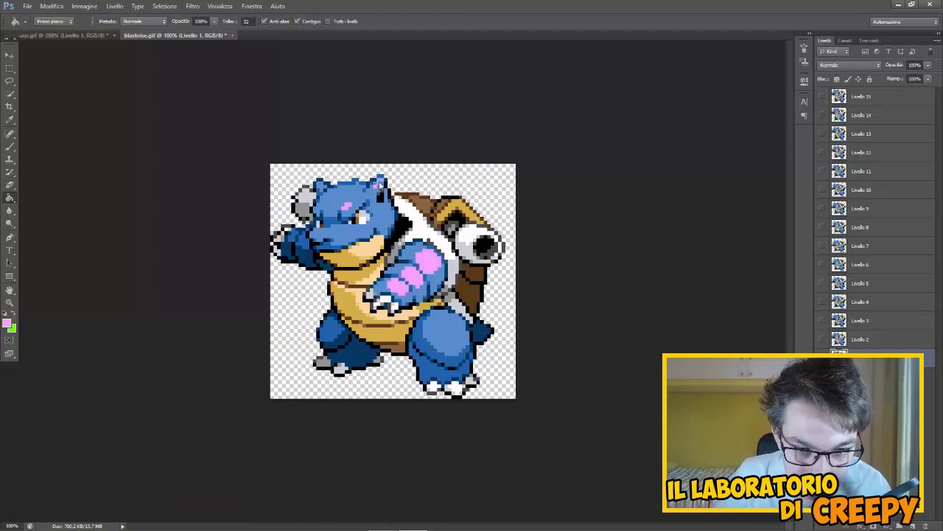
pyautogui.click(7, 322)
pyautogui.click(300, 409)
pyautogui.click(435, 276)
pyautogui.click(413, 252)
pyautogui.click(397, 271)
pyautogui.click(384, 288)
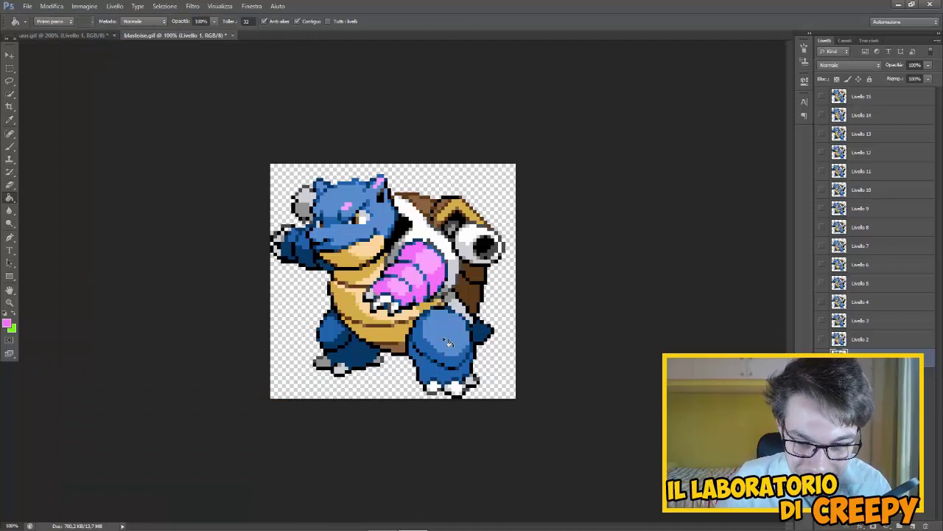
pyautogui.click(446, 331)
pyautogui.click(345, 241)
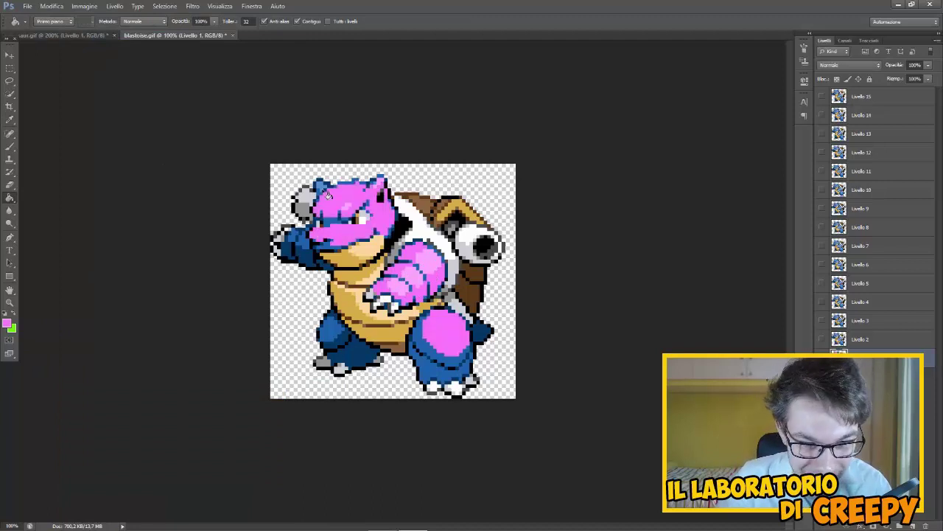
# Step: Fill the legs and right foot bright magenta, undo the last fill, and zoom in
pyautogui.click(7, 322)
pyautogui.click(302, 409)
pyautogui.click(332, 329)
pyautogui.click(424, 342)
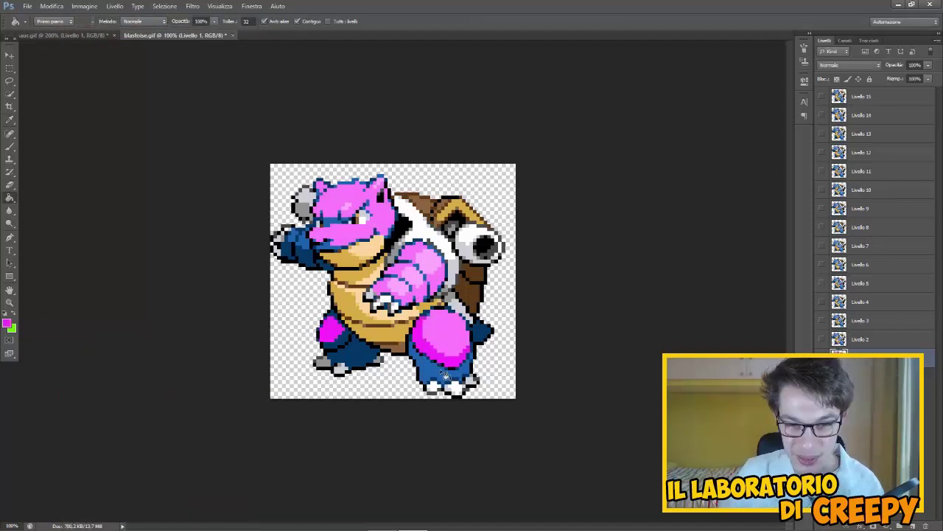
pyautogui.click(435, 363)
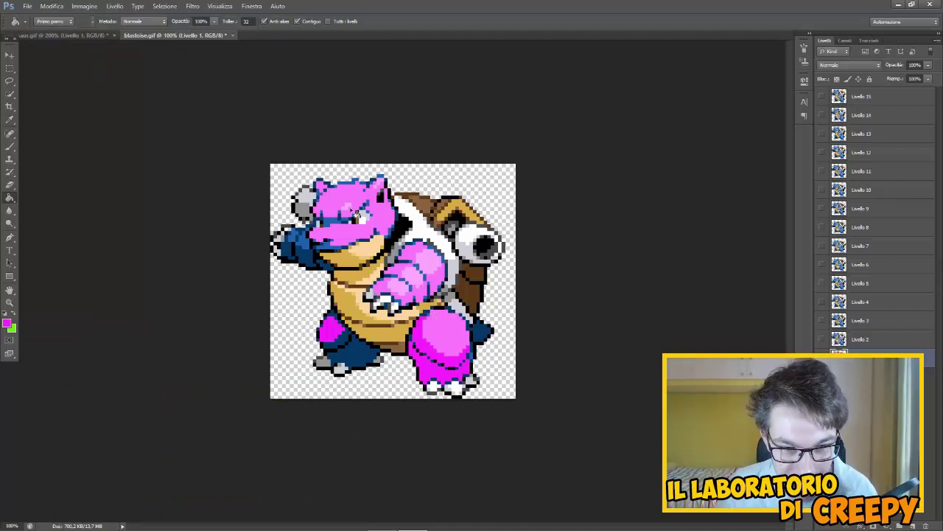
pyautogui.click(52, 6)
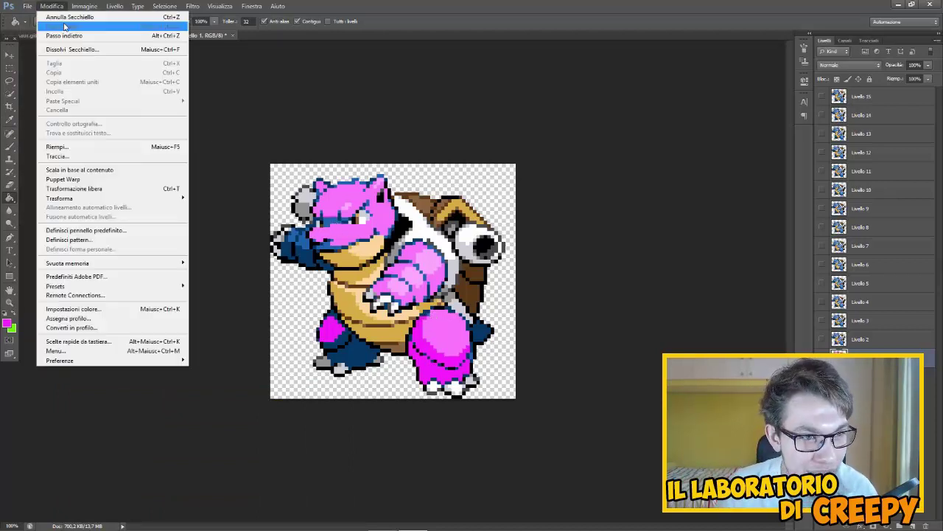
pyautogui.click(81, 35)
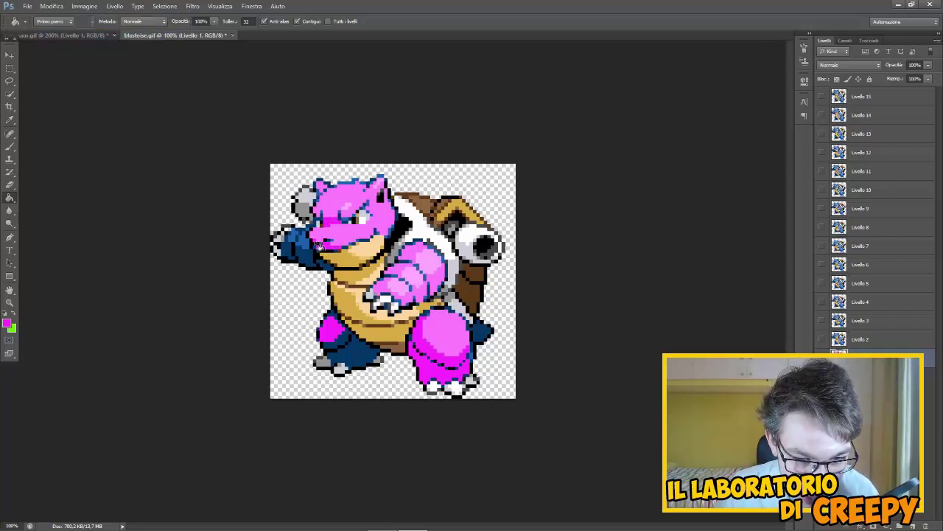
pyautogui.hotkey('ctrl', '+')
pyautogui.hotkey('ctrl', '+')
pyautogui.hotkey('ctrl', '+')
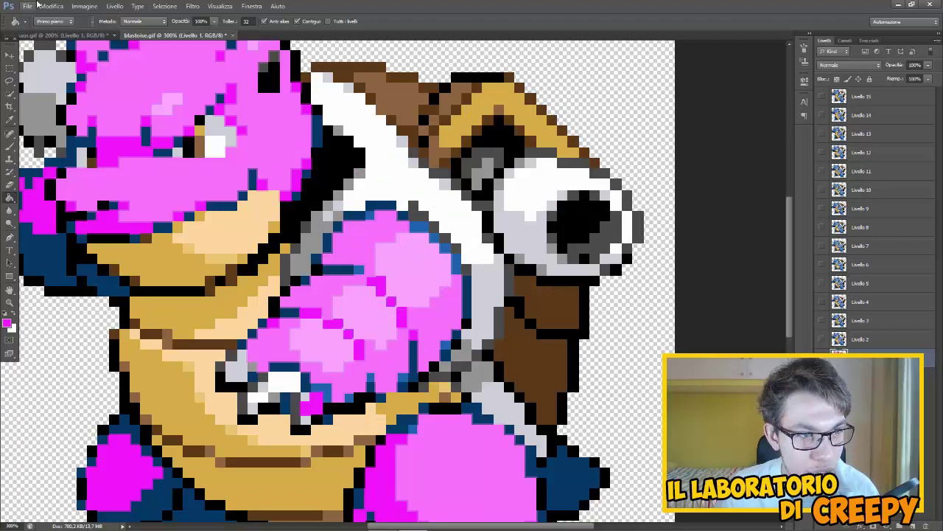
# Step: Undo a stray fill near the feet and fill small blue patches on the arm and leg
pyautogui.click(51, 6)
pyautogui.click(82, 34)
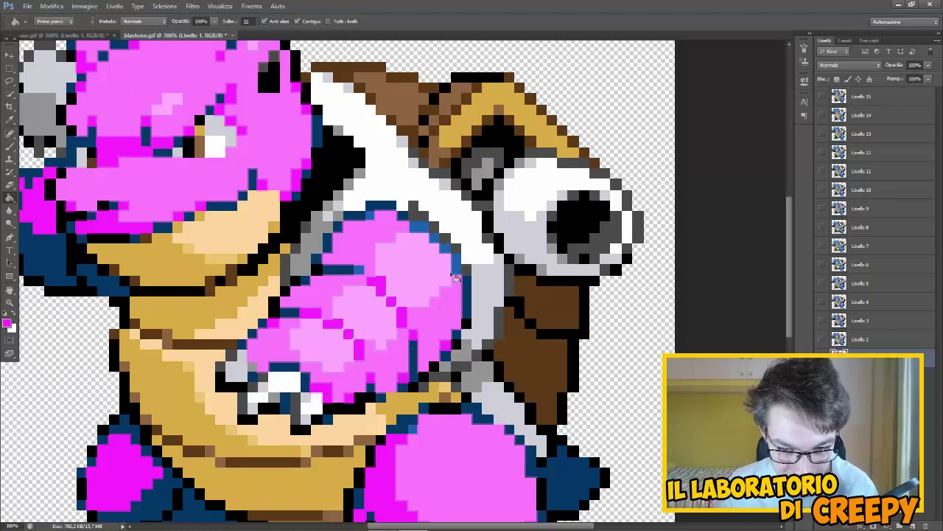
pyautogui.click(420, 226)
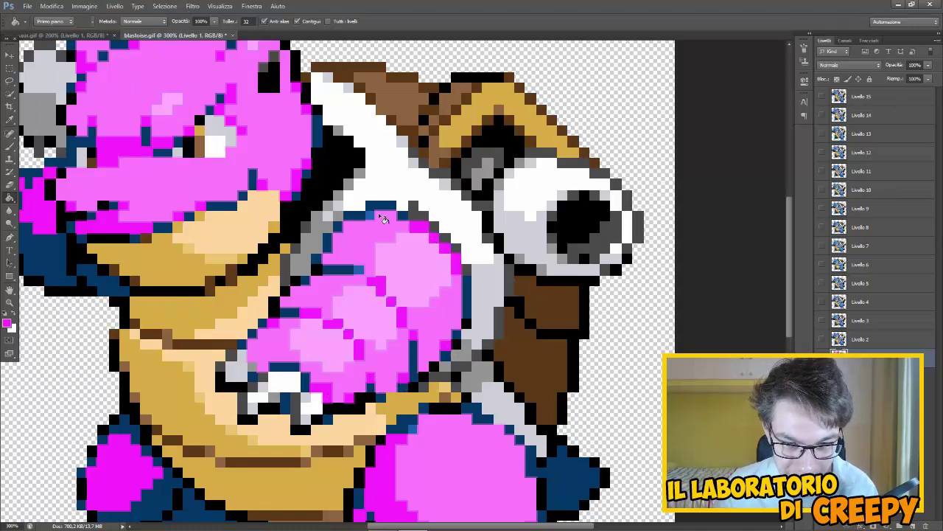
pyautogui.scroll(-3, 418, 367)
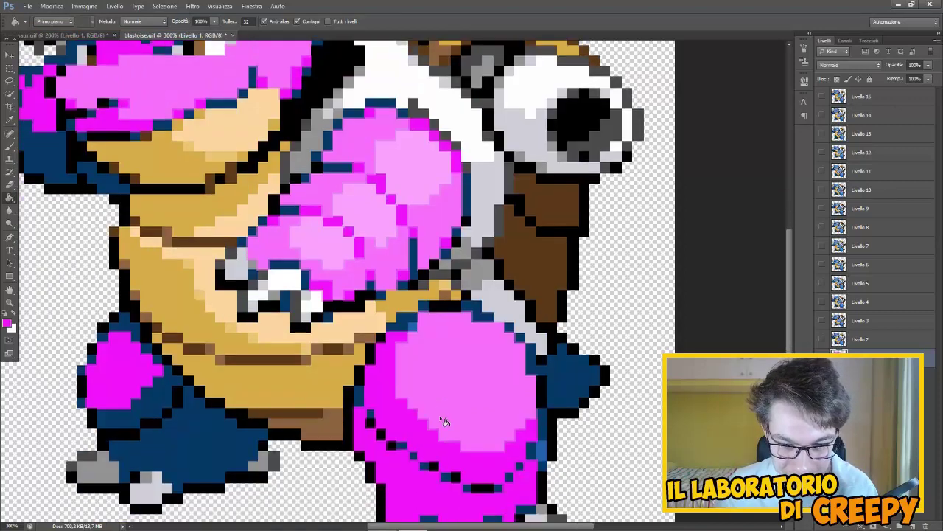
pyautogui.scroll(-3, 441, 419)
pyautogui.click(551, 349)
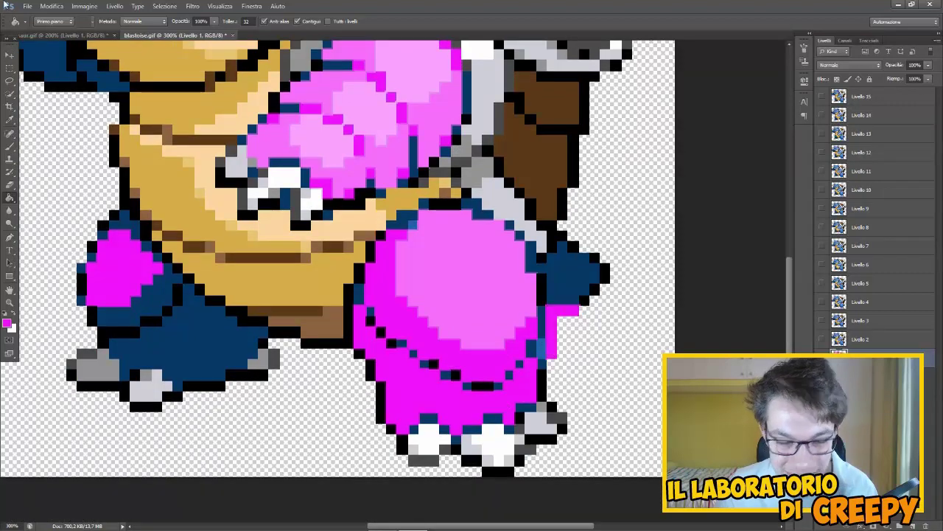
pyautogui.click(51, 6)
# Step: Set a dark red (hue 0) and fill Blastoise's chest, belly and lower belly
pyautogui.click(70, 37)
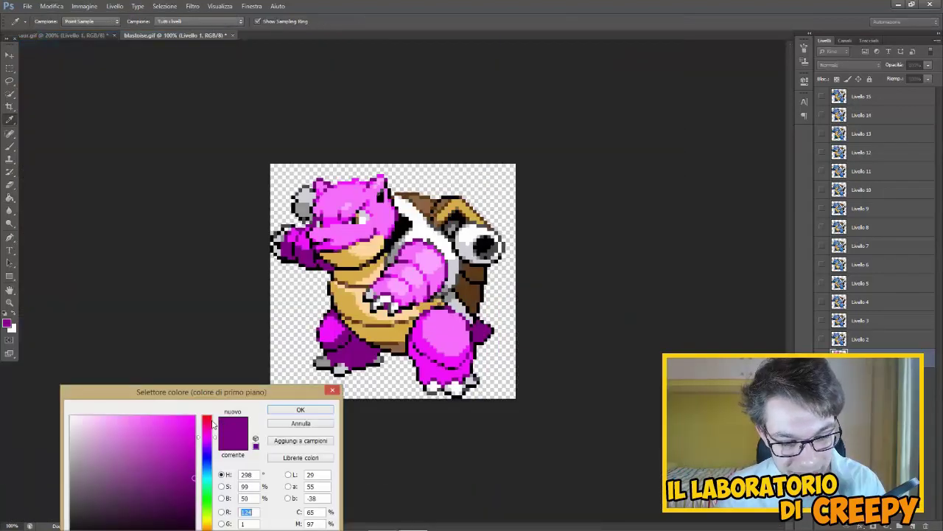
pyautogui.write('0')
pyautogui.click(285, 414)
pyautogui.press('g')
pyautogui.click(356, 273)
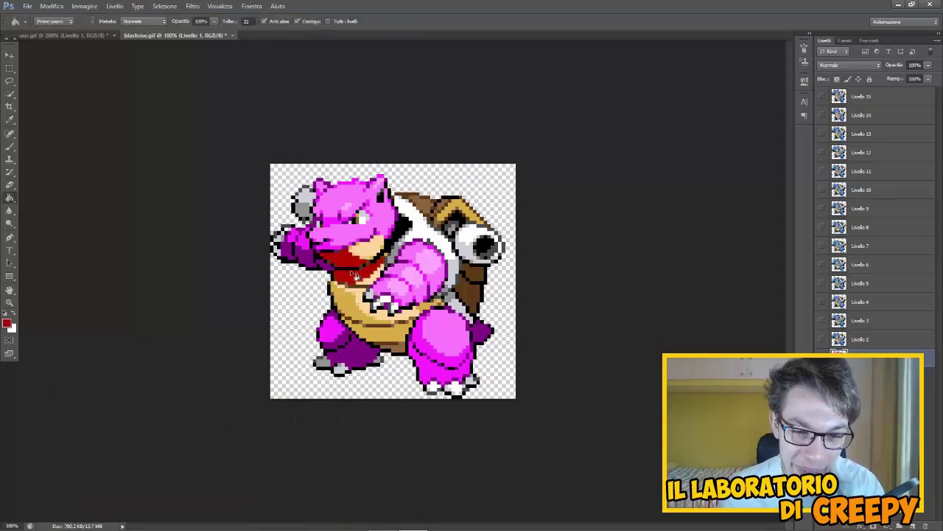
pyautogui.click(353, 302)
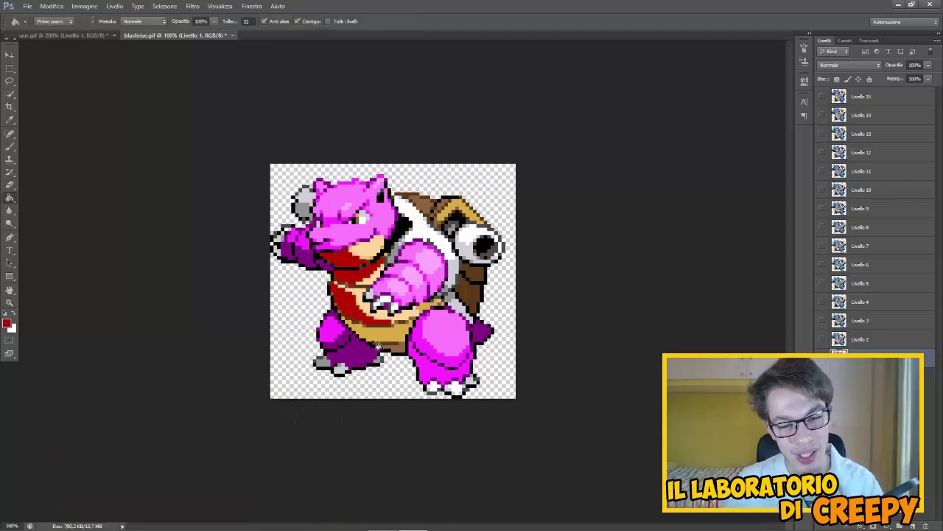
pyautogui.click(380, 337)
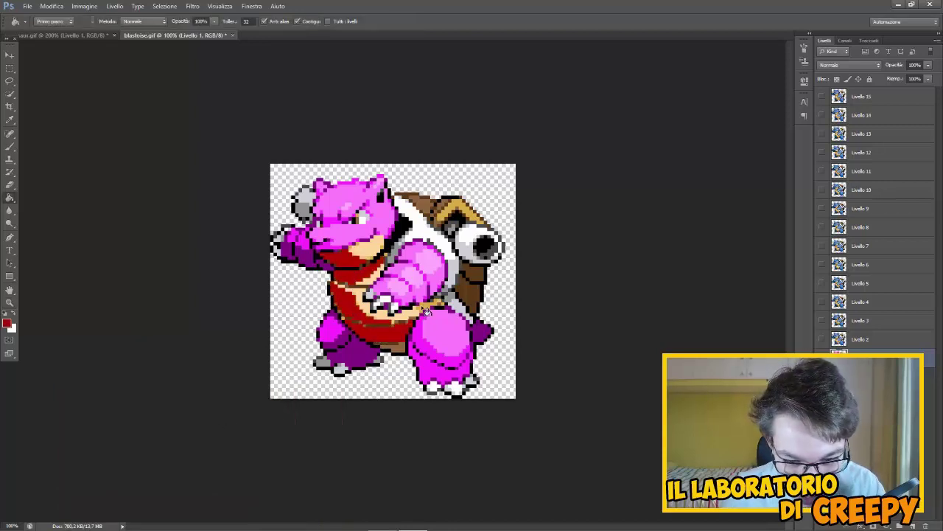
# Step: Zoom the view back out to 100%
pyautogui.scroll(2, 372, 243)
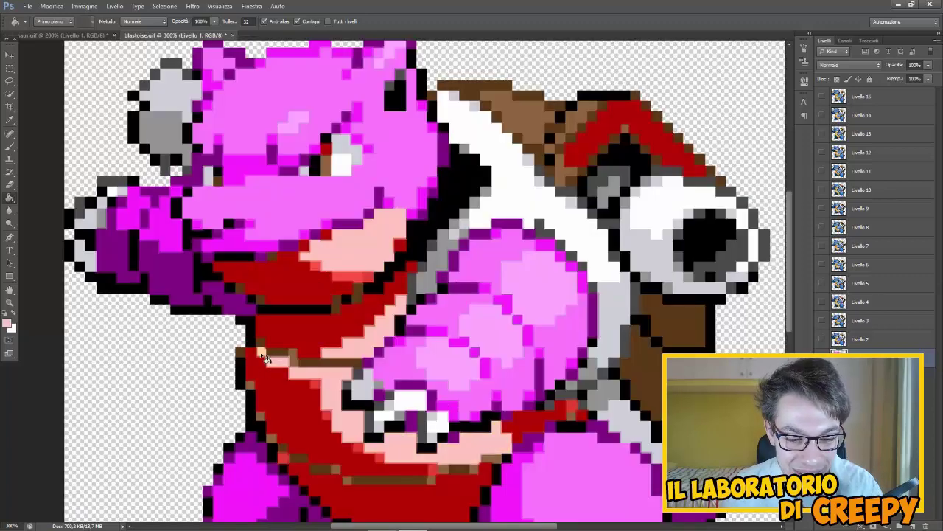
pyautogui.click(10, 302)
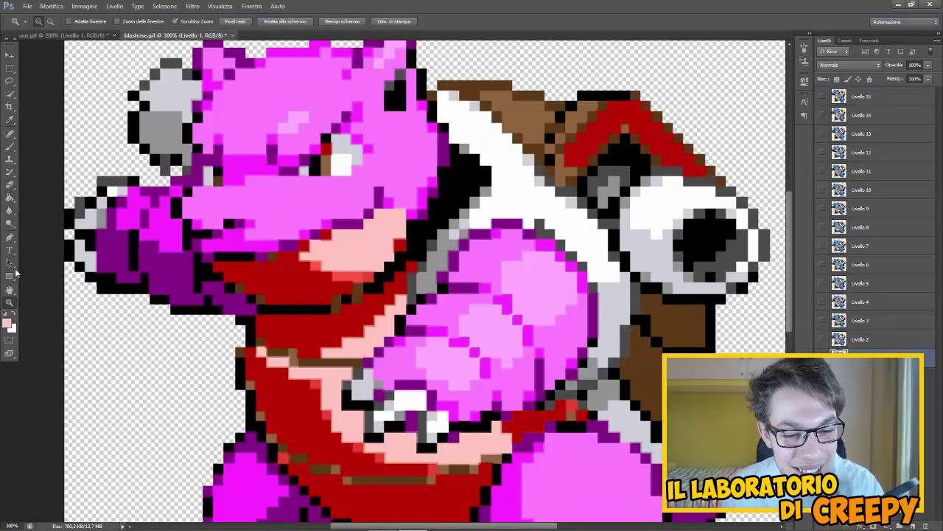
pyautogui.click(50, 24)
pyautogui.click(130, 98)
pyautogui.click(131, 98)
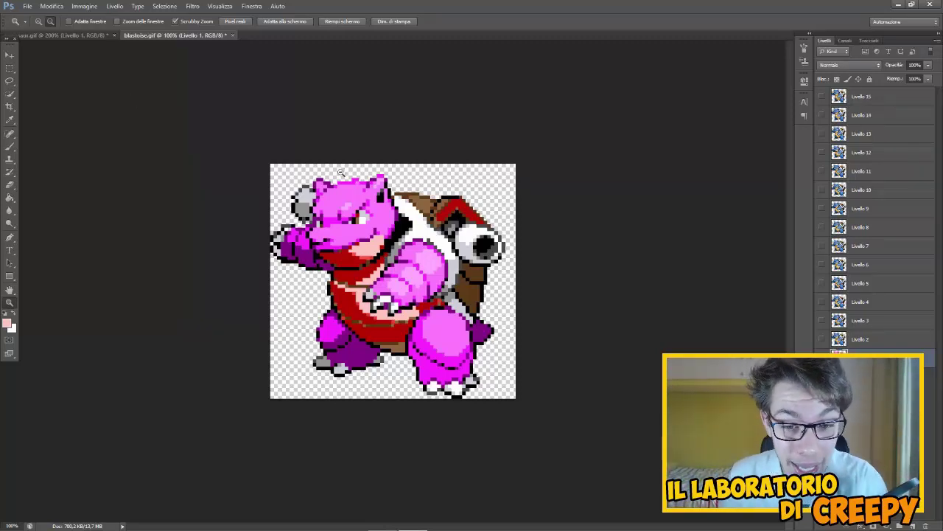
# Step: Set the foreground colour to a bright olive-yellow gold
pyautogui.click(7, 323)
pyautogui.click(189, 490)
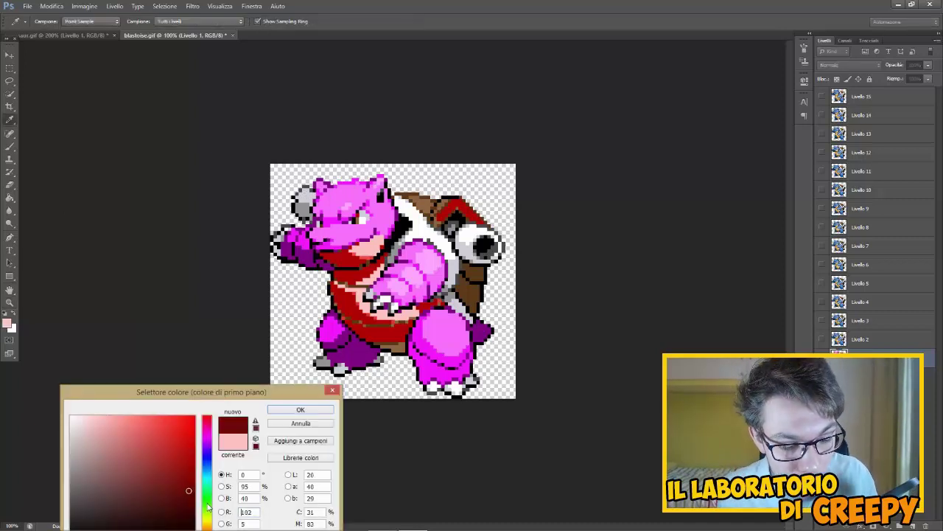
pyautogui.click(209, 519)
pyautogui.click(194, 455)
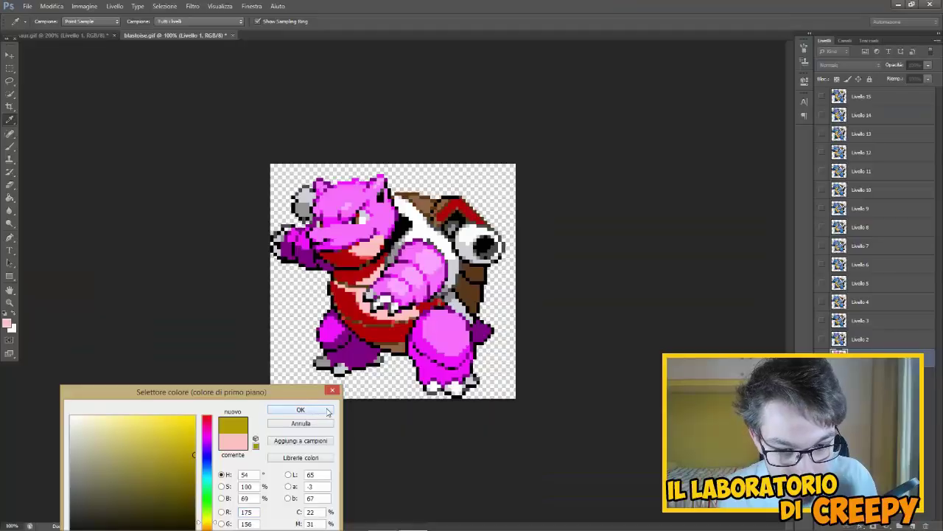
pyautogui.click(328, 412)
pyautogui.press('z')
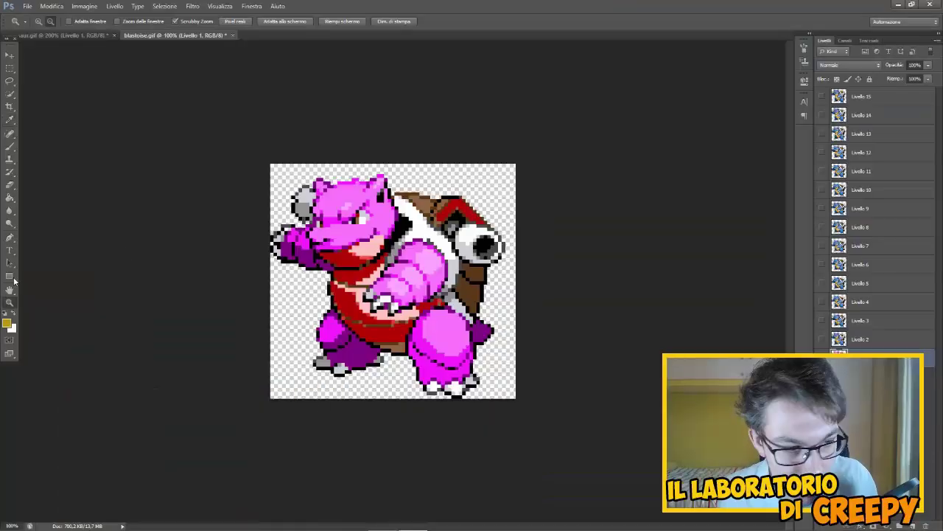
# Step: Fill Blastoise's brown shell with the gold colour, stepping back one fill
pyautogui.click(10, 199)
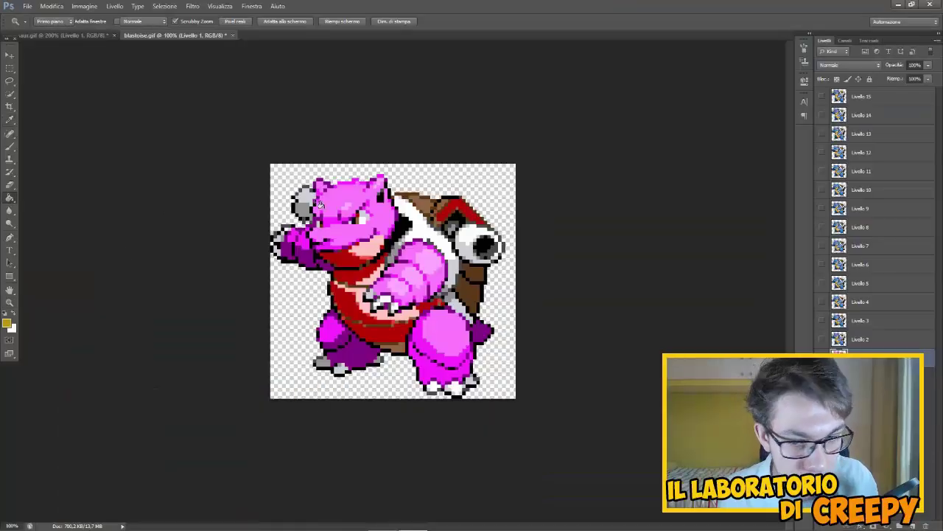
pyautogui.click(479, 274)
pyautogui.click(52, 6)
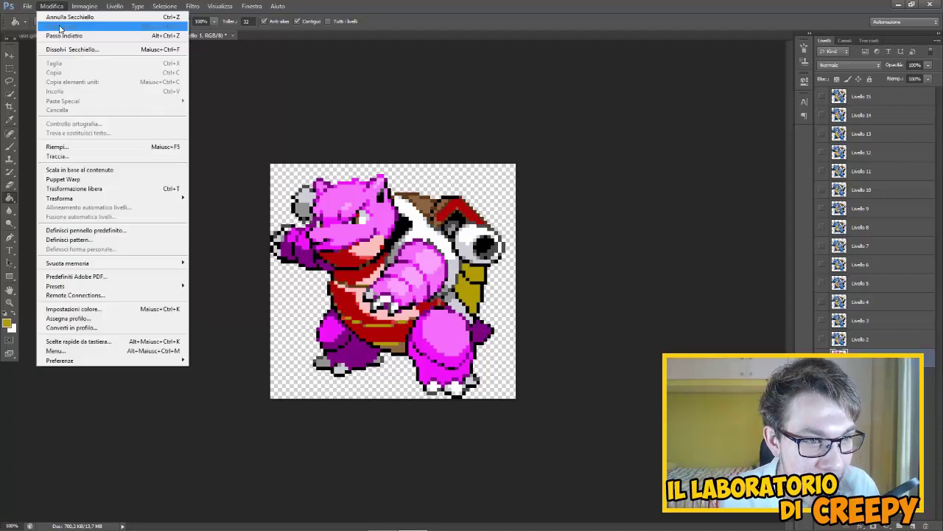
pyautogui.click(224, 129)
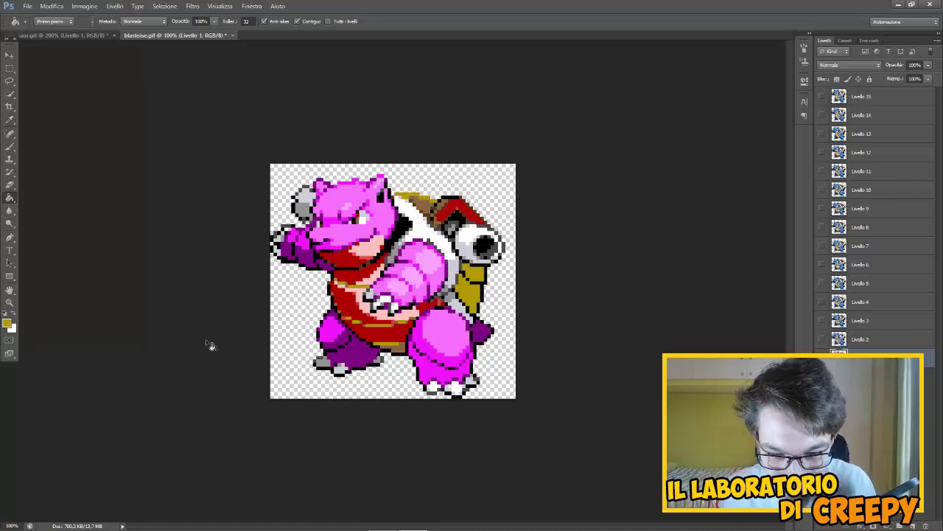
pyautogui.hotkey('ctrl', 'z')
pyautogui.press('z')
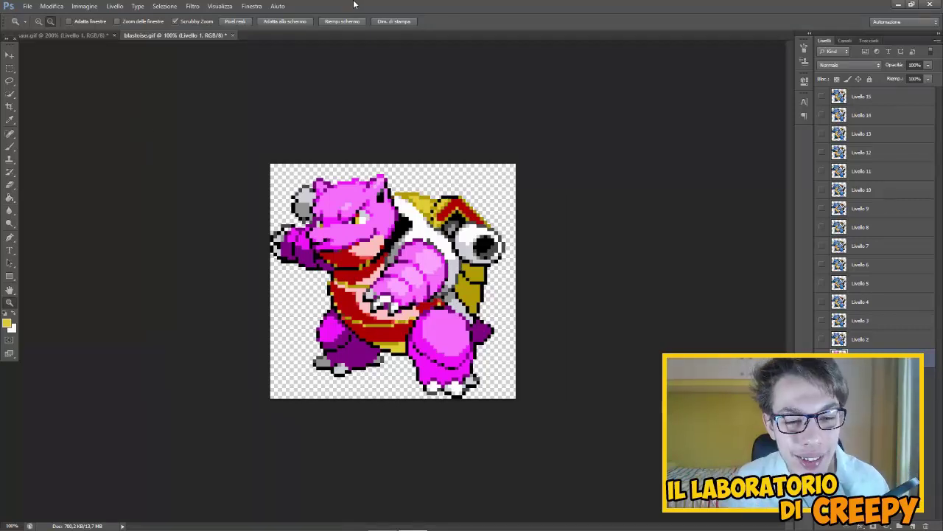
# Step: Save the pink Blastoise as PNG 'cancer b' in Immagini, then open charizard.gif
pyautogui.click(28, 6)
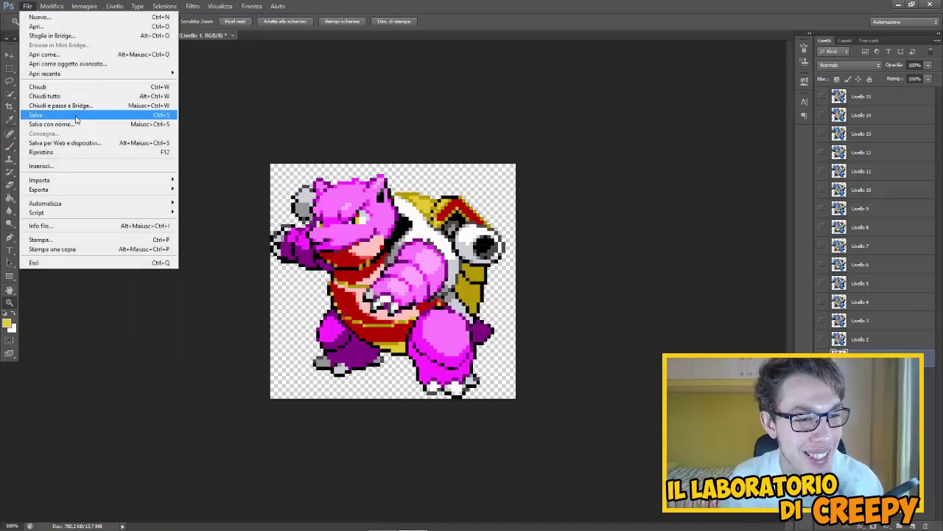
pyautogui.click(66, 122)
pyautogui.click(28, 107)
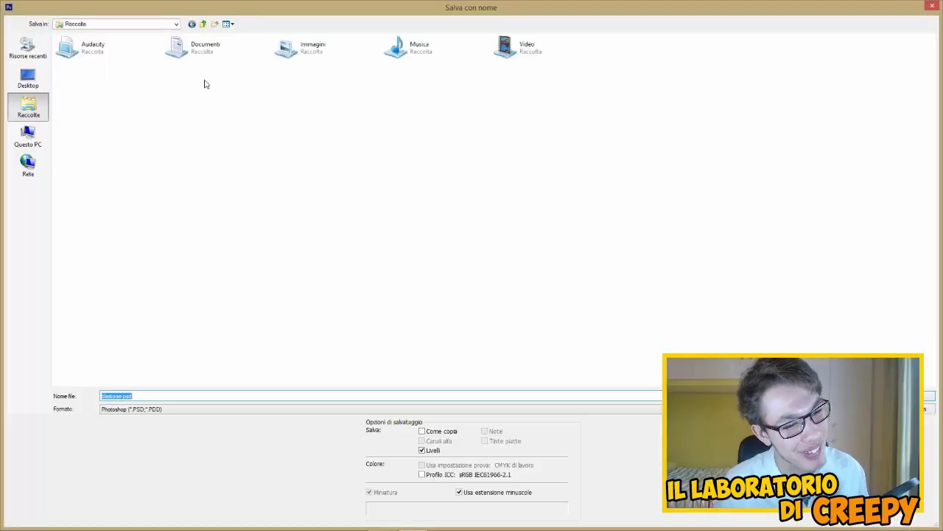
pyautogui.doubleClick(299, 55)
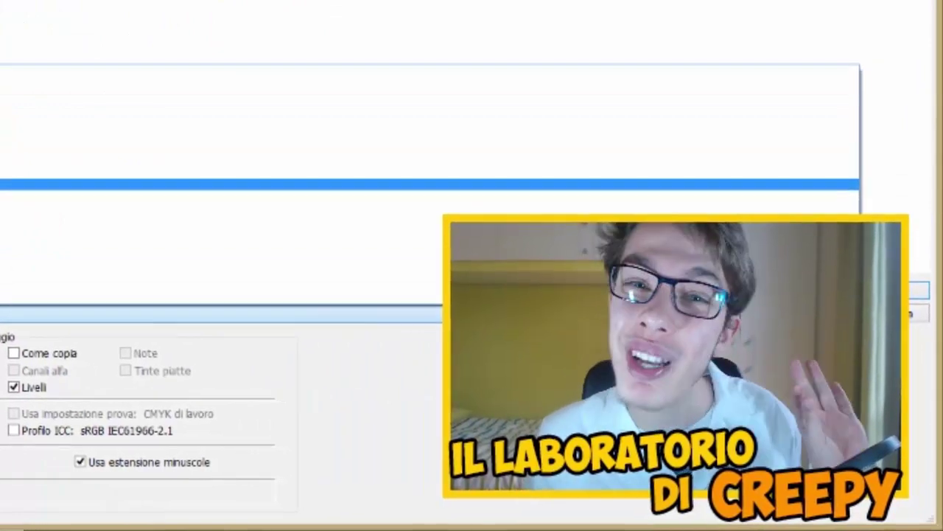
pyautogui.press('Return')
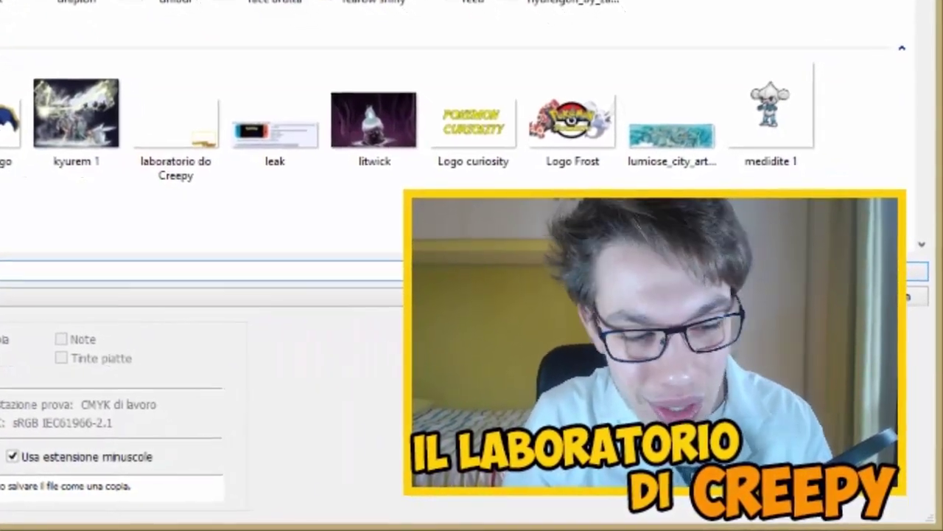
pyautogui.write('cancer ')
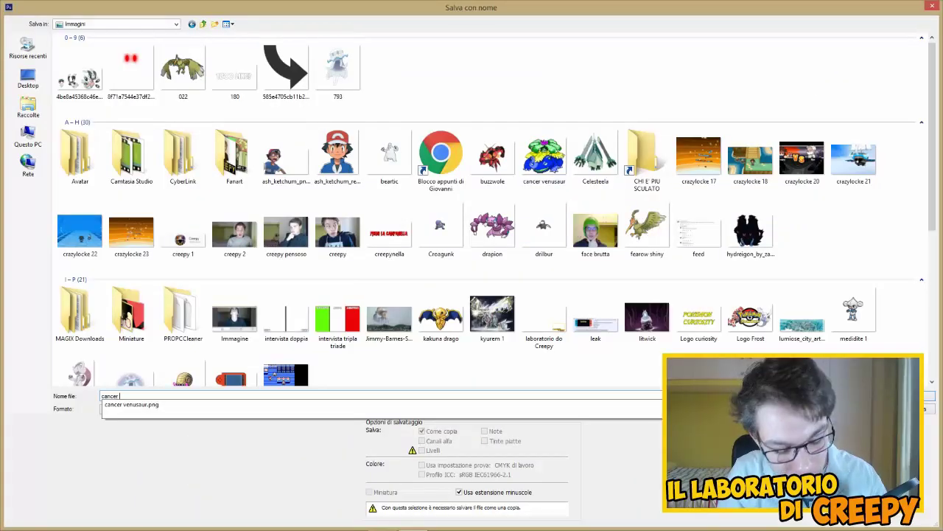
pyautogui.write('blasto')
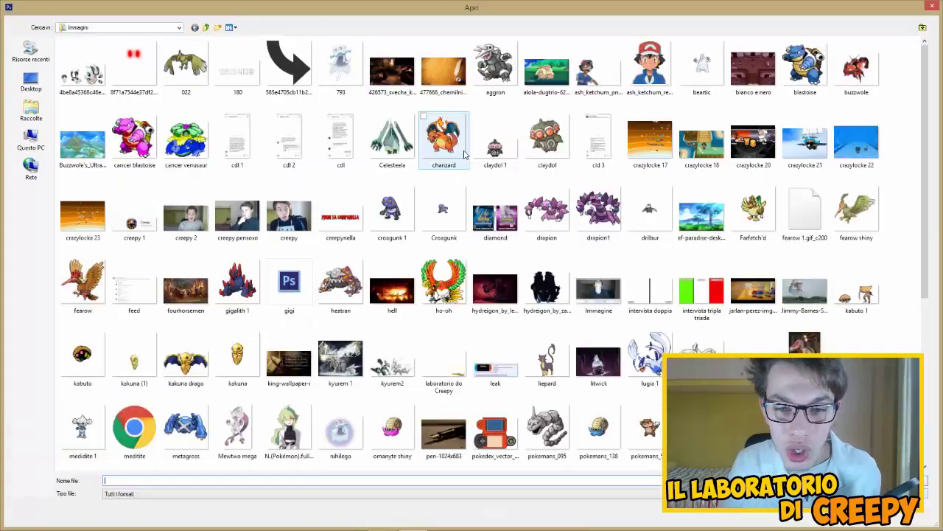
pyautogui.doubleClick(459, 152)
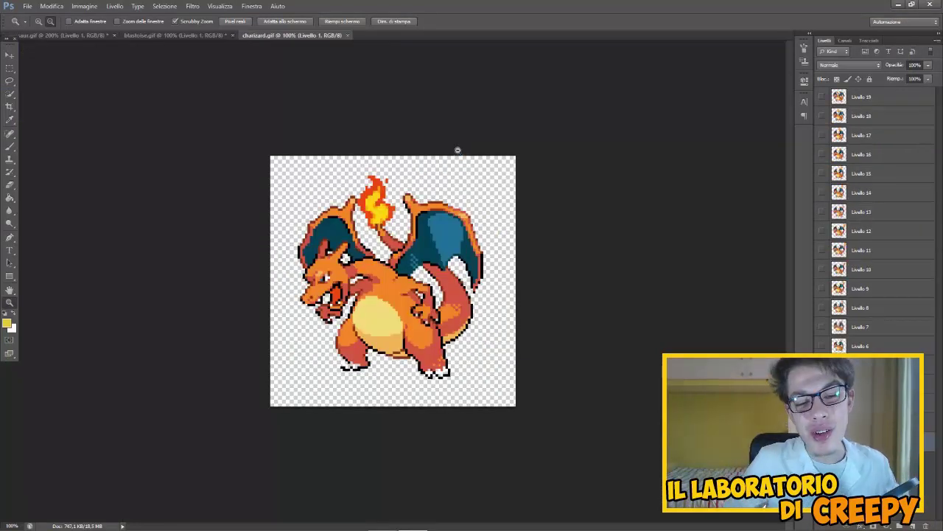
pyautogui.click(6, 322)
# Step: Set the foreground colour to light green and fill Charizard's belly with it
pyautogui.moveTo(210, 513); pyautogui.dragTo(140, 427)
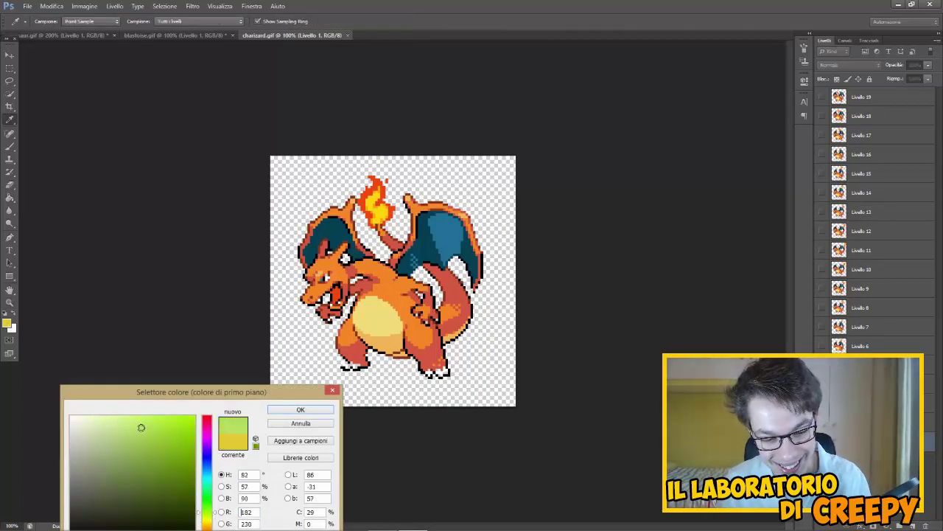
pyautogui.click(317, 413)
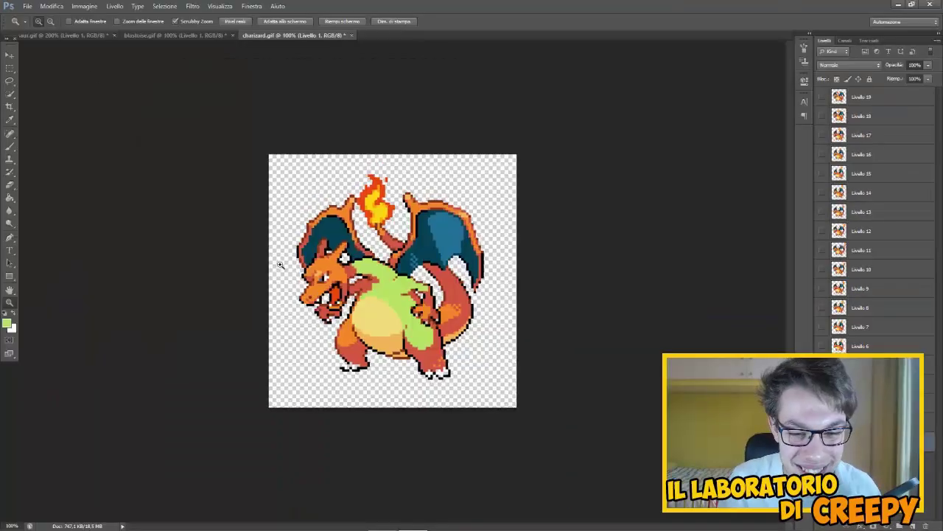
pyautogui.click(299, 287)
pyautogui.hotkey('ctrl', '+')
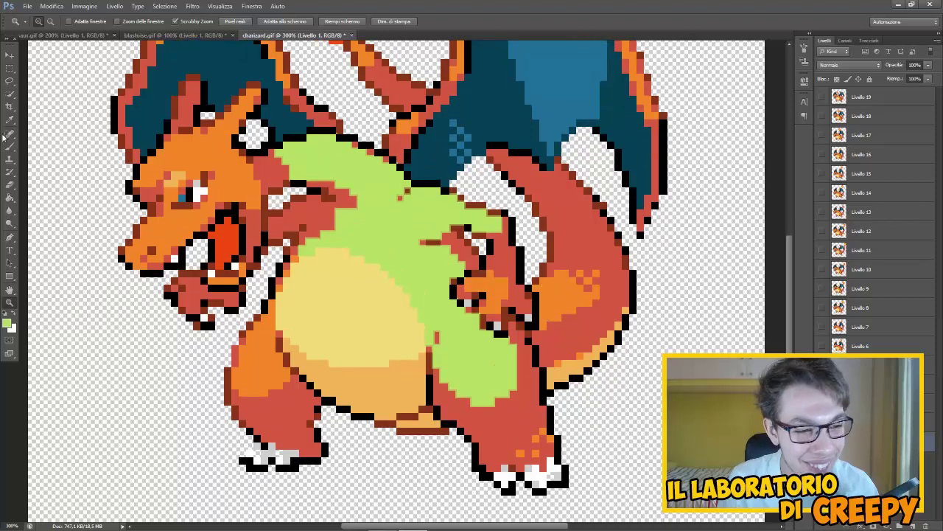
pyautogui.hotkey('ctrl', '-')
pyautogui.hotkey('ctrl', '-')
pyautogui.hotkey('ctrl', '+')
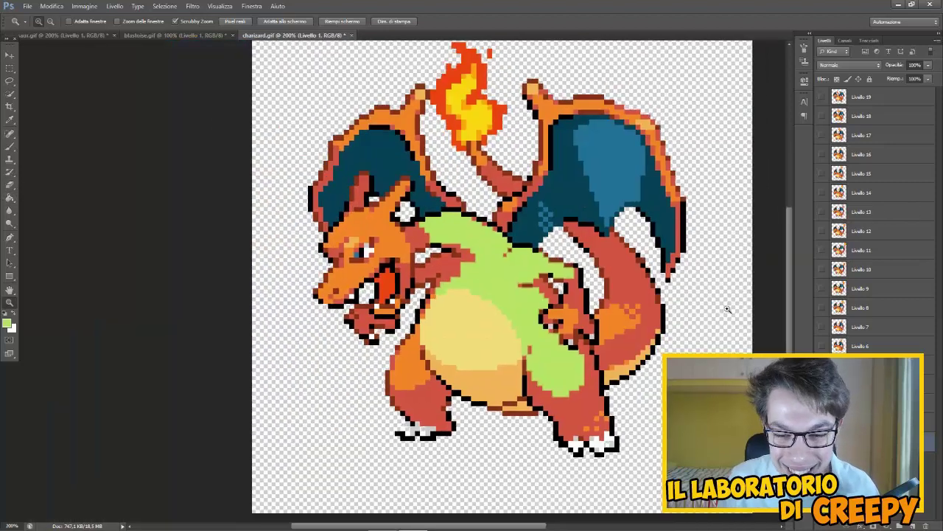
pyautogui.hotkey('ctrl', '+')
# Step: Fill Charizard's head, chin, legs, arm and tail light green
pyautogui.click(9, 198)
pyautogui.click(177, 147)
pyautogui.click(233, 288)
pyautogui.click(265, 383)
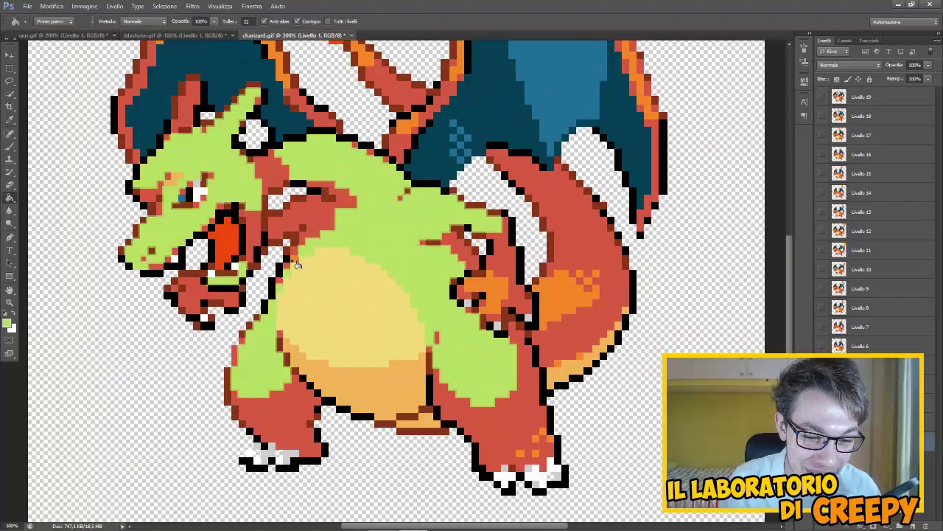
pyautogui.click(295, 262)
pyautogui.click(590, 285)
# Step: Recolour the tail underside and belly areas a paler green shade
pyautogui.click(580, 356)
pyautogui.click(560, 365)
pyautogui.click(536, 438)
pyautogui.click(354, 295)
pyautogui.scroll(3, 78, 343)
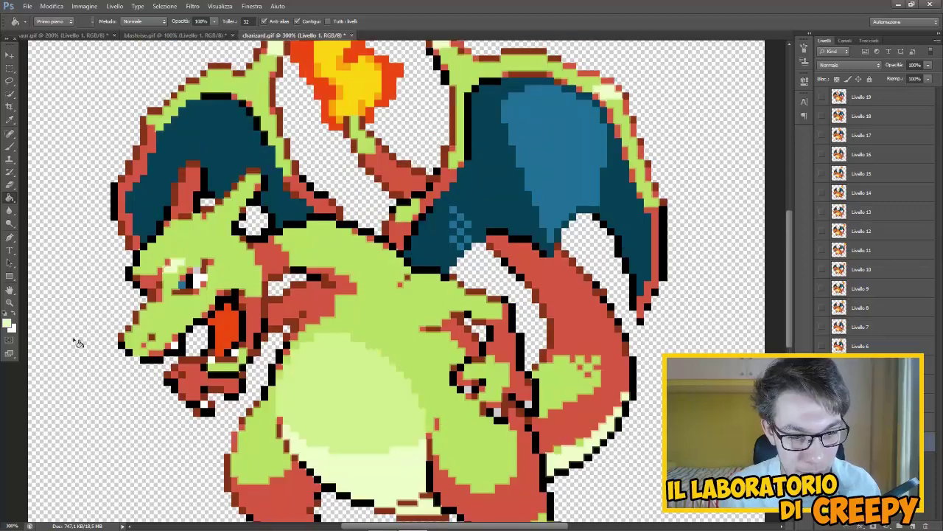
# Step: Set a pale pink foreground colour, then start choosing a bright green
pyautogui.click(8, 321)
pyautogui.click(96, 416)
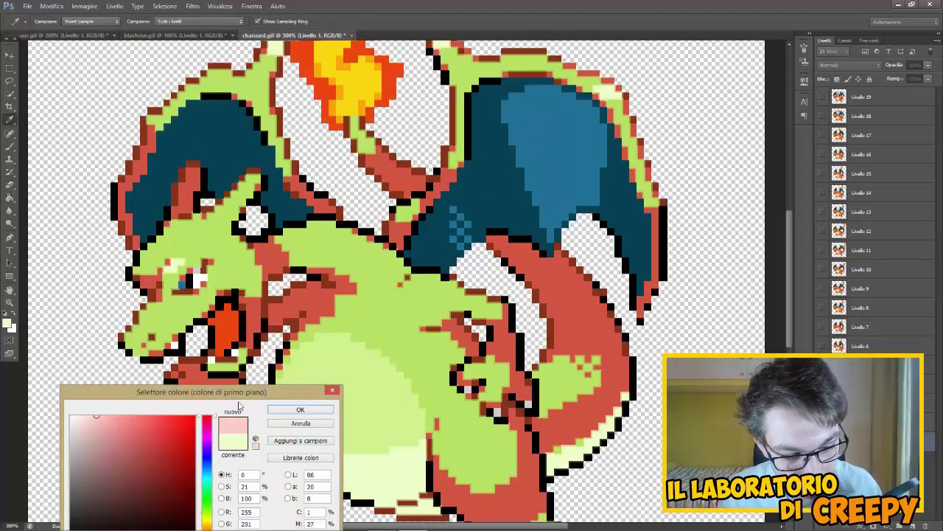
pyautogui.click(298, 409)
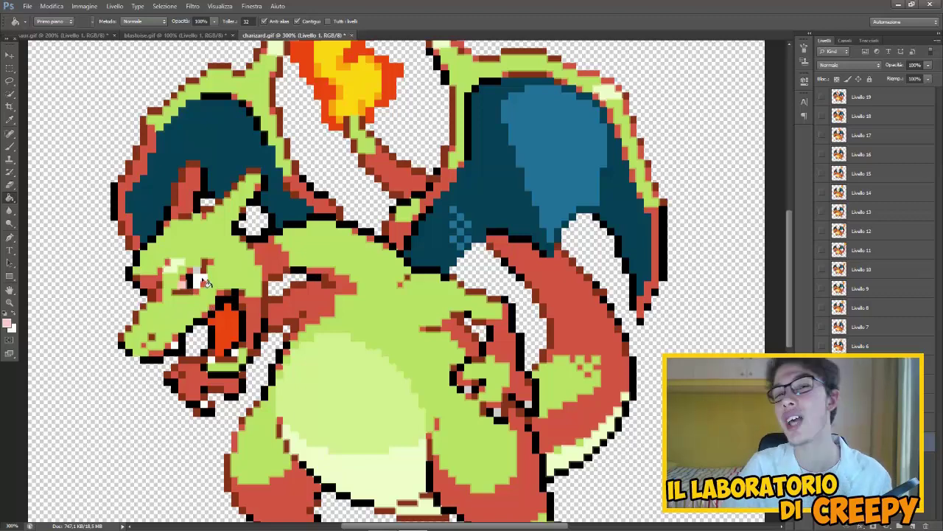
pyautogui.click(9, 324)
pyautogui.click(206, 505)
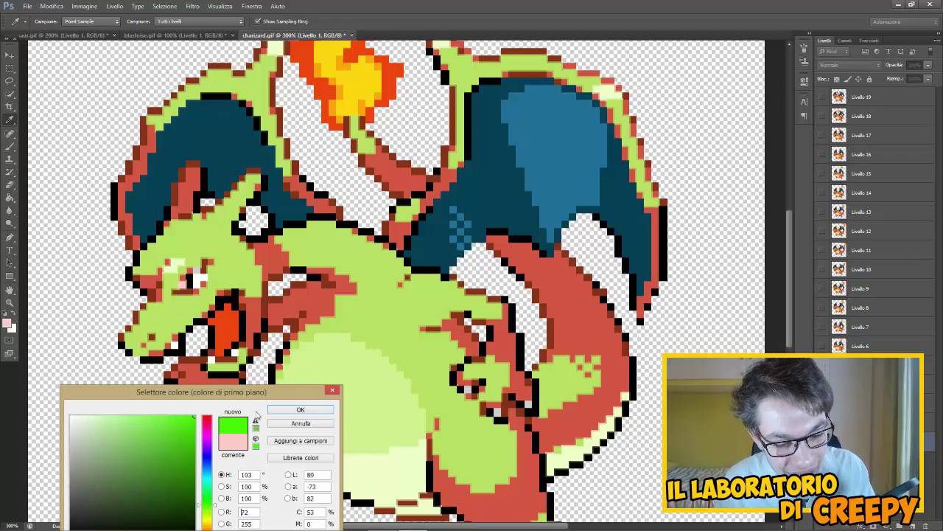
# Step: Fill the reddish patches under the mouth and jaw bright green
pyautogui.click(298, 411)
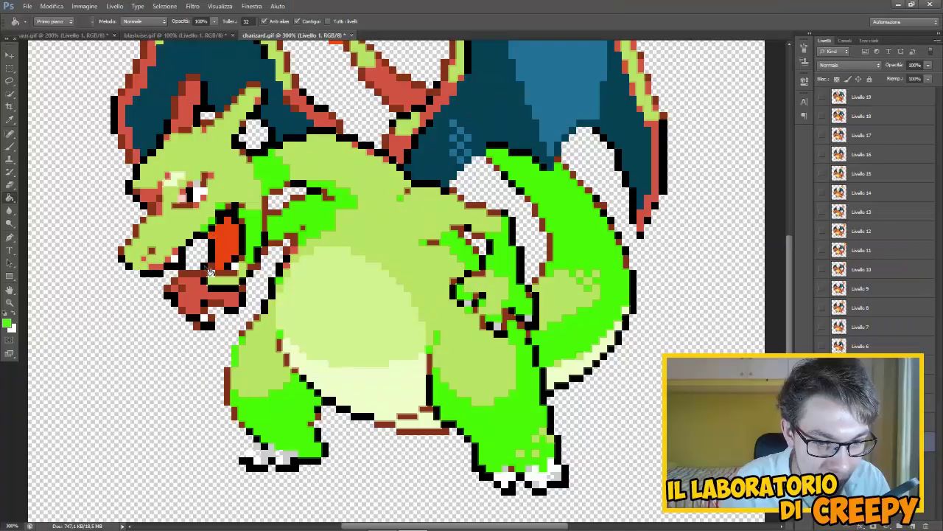
pyautogui.click(194, 296)
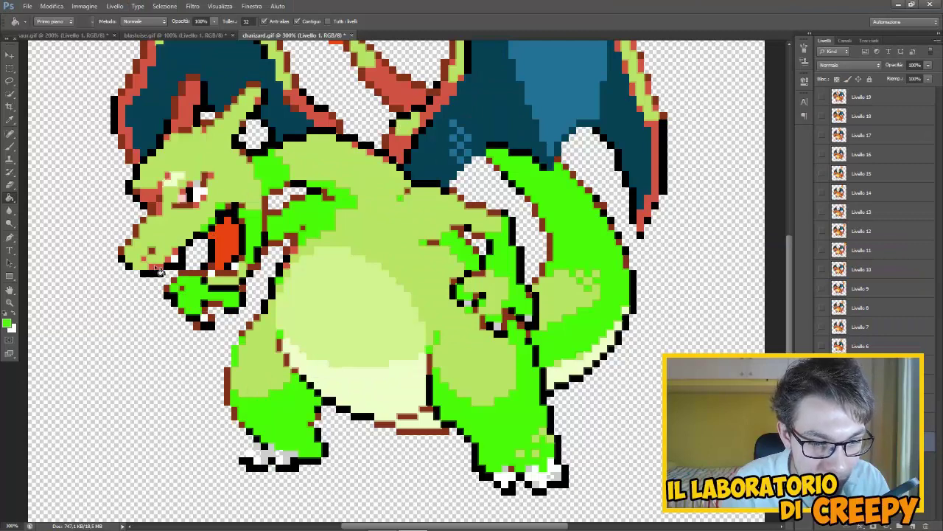
pyautogui.click(159, 269)
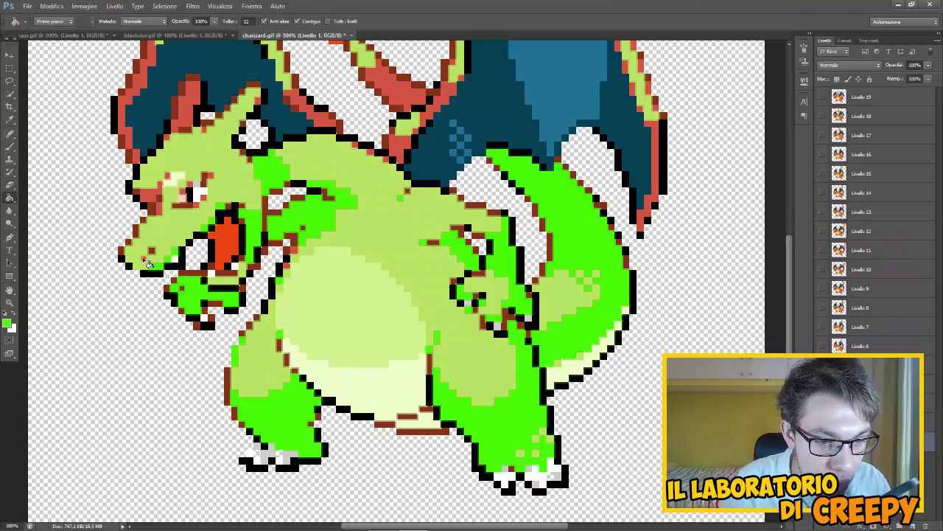
pyautogui.click(155, 193)
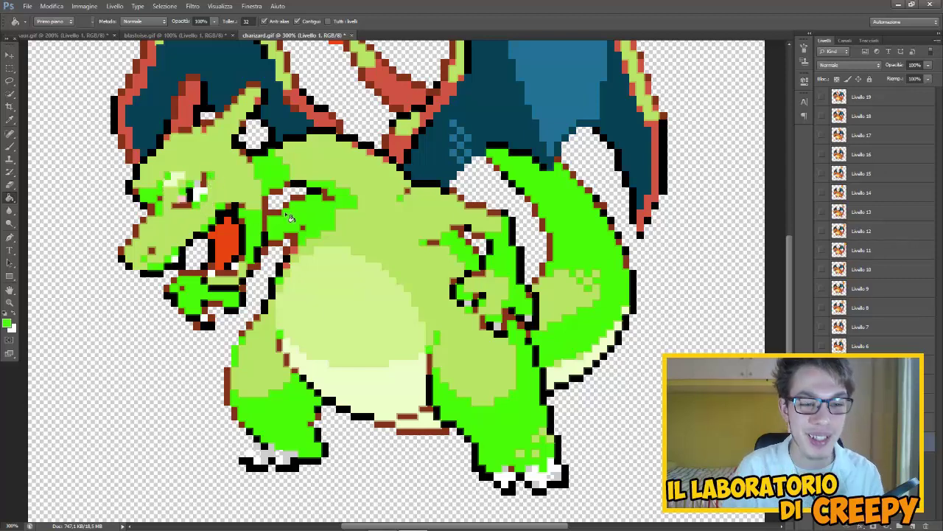
pyautogui.scroll(1, 190, 149)
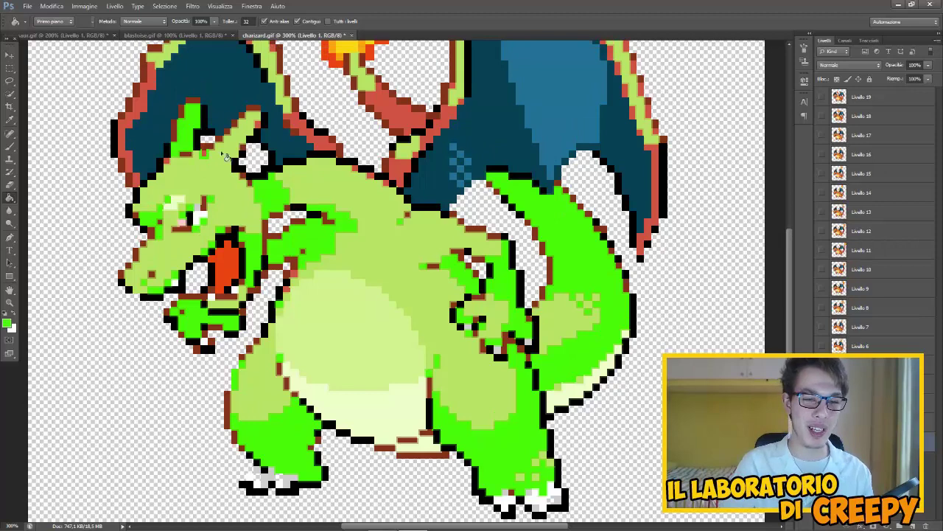
pyautogui.click(52, 6)
pyautogui.press('Escape')
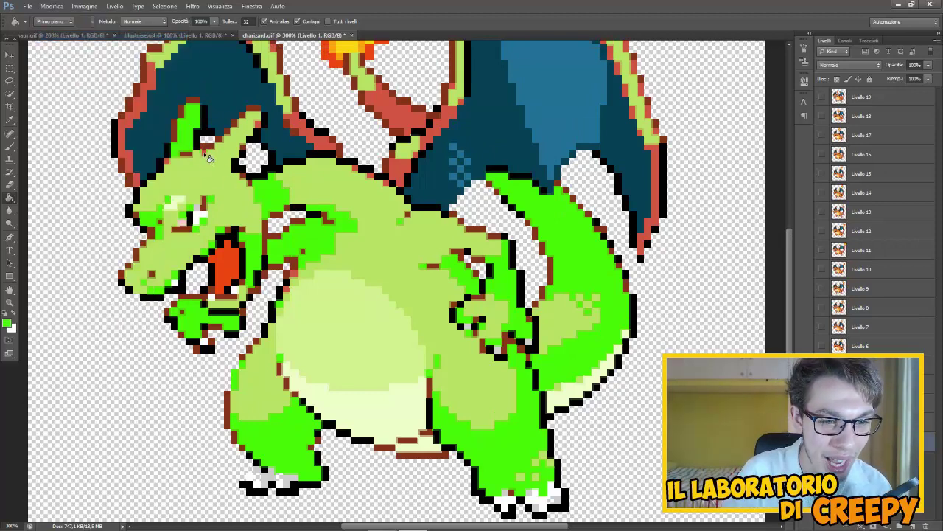
# Step: Turn the red outlines along the head and neck, and the wing's right edge, bright green
pyautogui.click(131, 116)
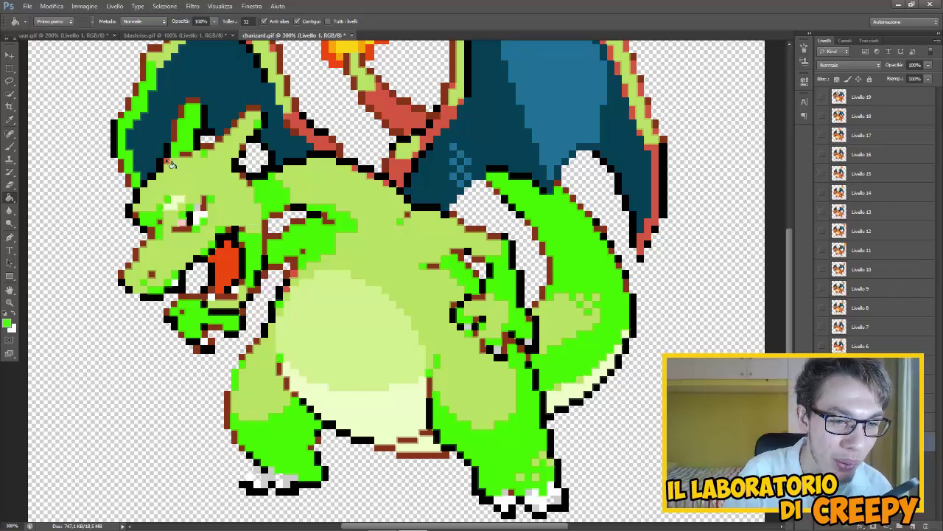
pyautogui.scroll(1, 171, 167)
pyautogui.scroll(2, 230, 113)
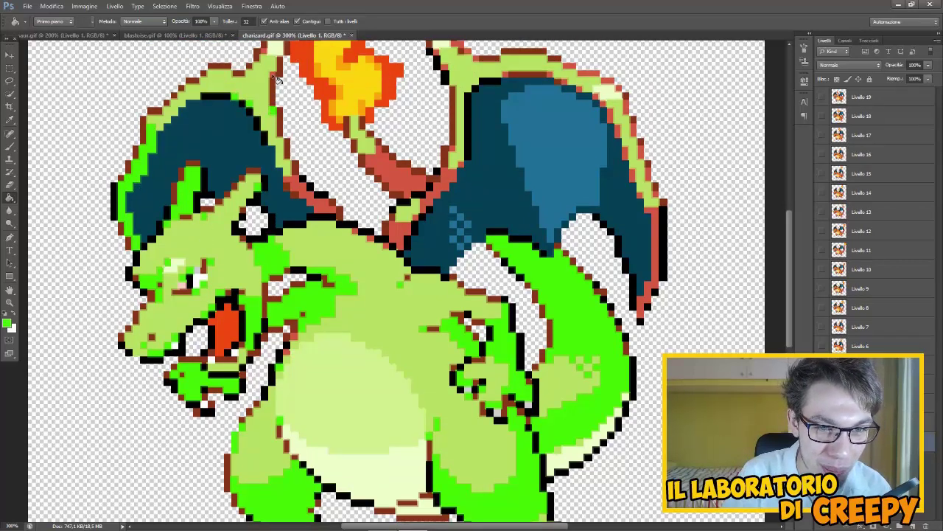
pyautogui.click(311, 193)
pyautogui.scroll(1, 312, 193)
pyautogui.hotkey('ctrl', '0')
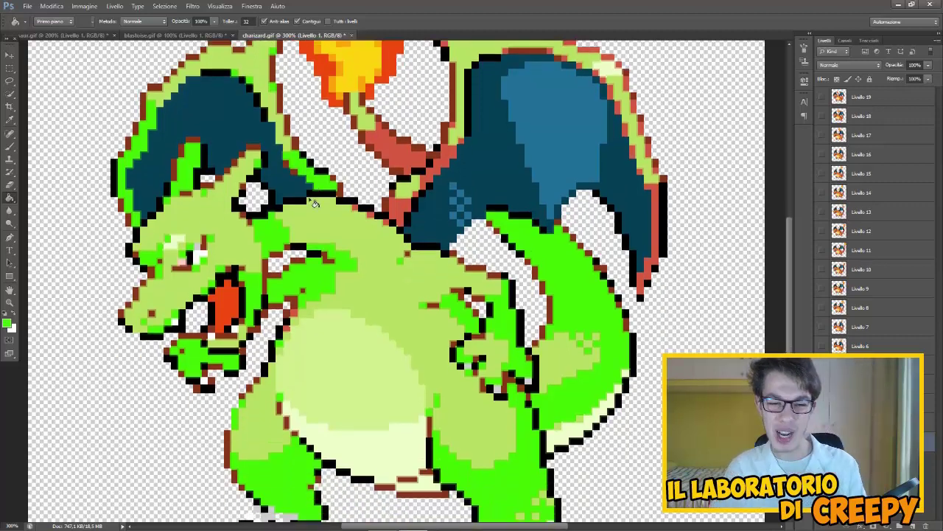
pyautogui.hotkey('ctrl', '+')
pyautogui.click(407, 208)
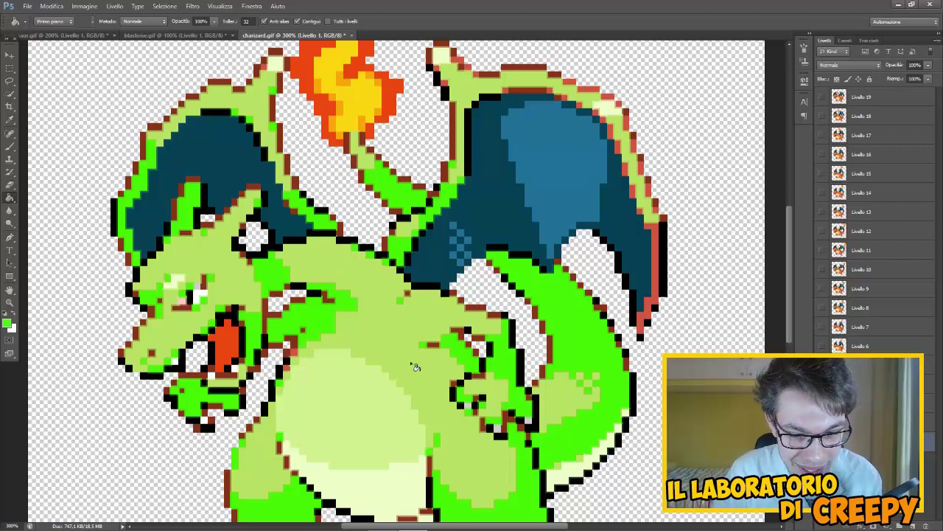
pyautogui.scroll(-1, 414, 366)
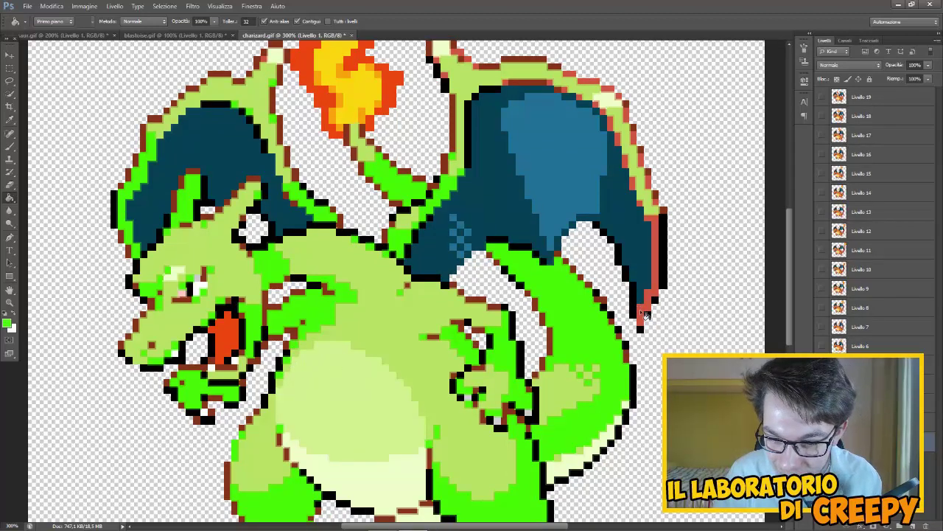
pyautogui.click(646, 315)
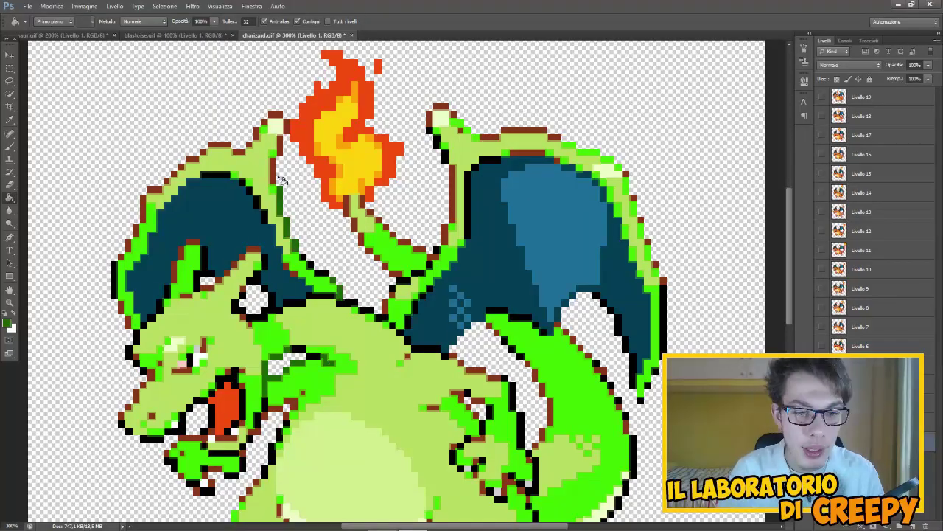
# Step: Turn the brown outline pixels around the head, horn, eye and neck dark green
pyautogui.click(278, 162)
pyautogui.click(274, 117)
pyautogui.click(258, 134)
pyautogui.click(241, 151)
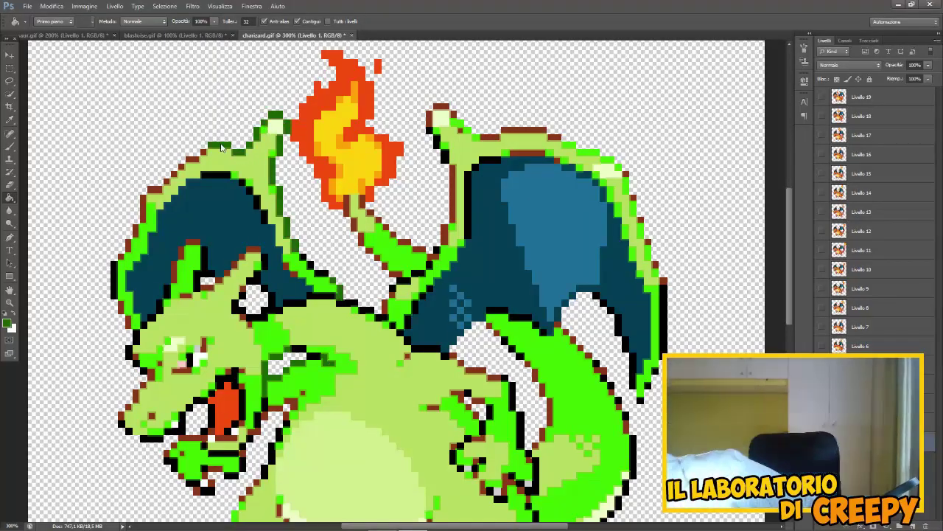
pyautogui.click(152, 190)
pyautogui.click(193, 157)
pyautogui.click(193, 241)
pyautogui.click(252, 255)
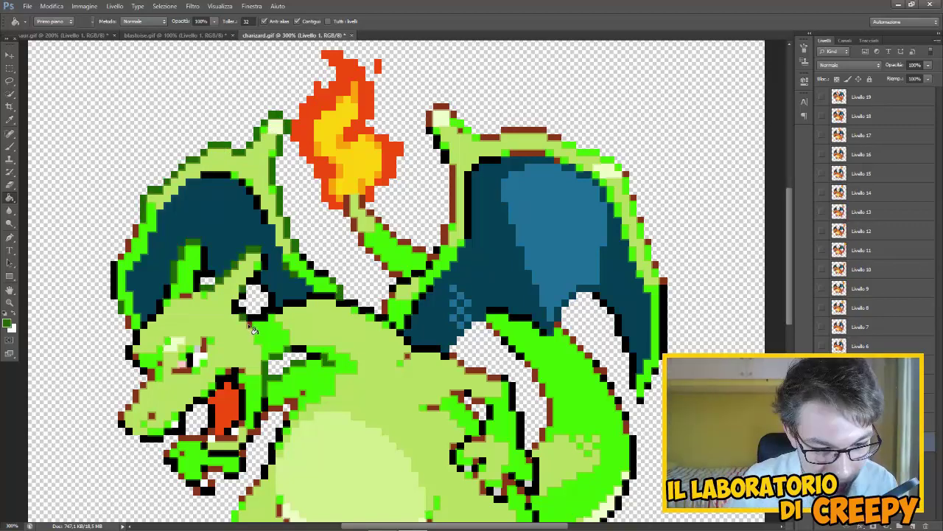
# Step: Make the brown pixels beside the eye and along the mouth line green
pyautogui.click(205, 345)
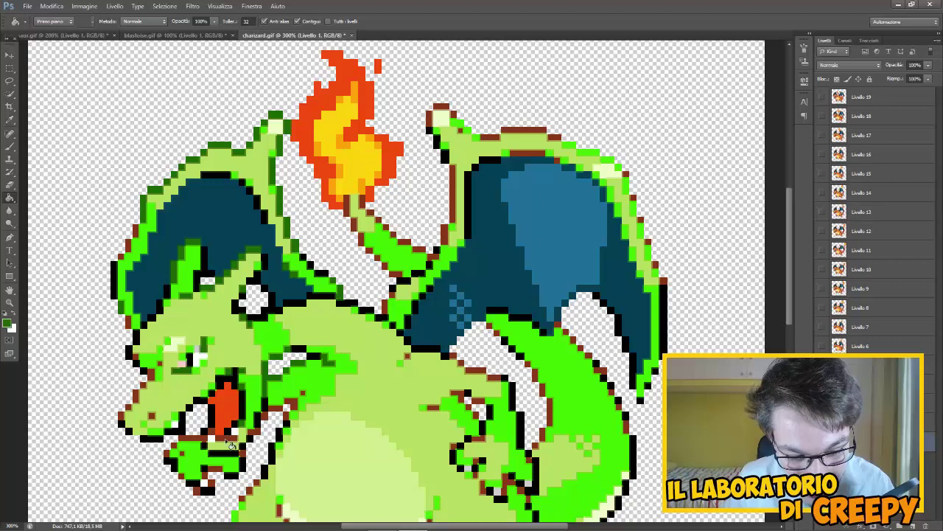
pyautogui.click(210, 441)
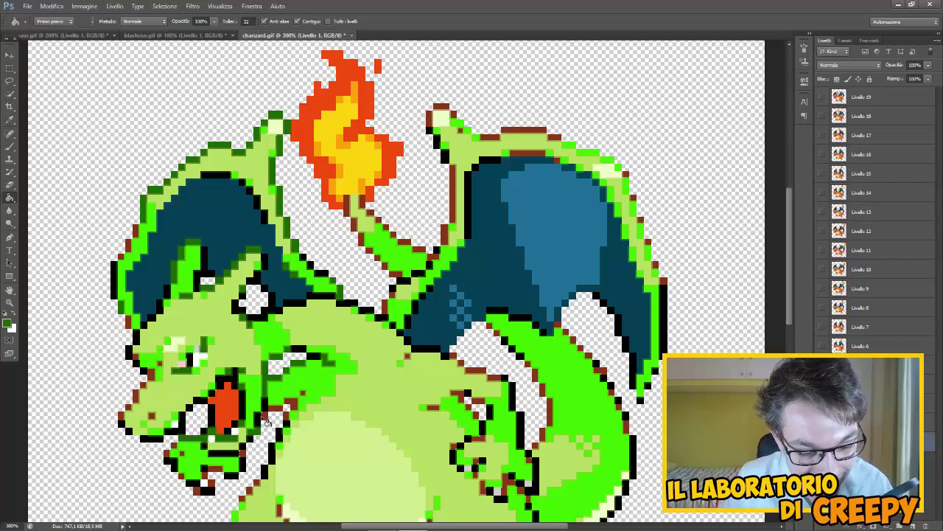
pyautogui.scroll(-1, 282, 416)
pyautogui.scroll(2, 282, 417)
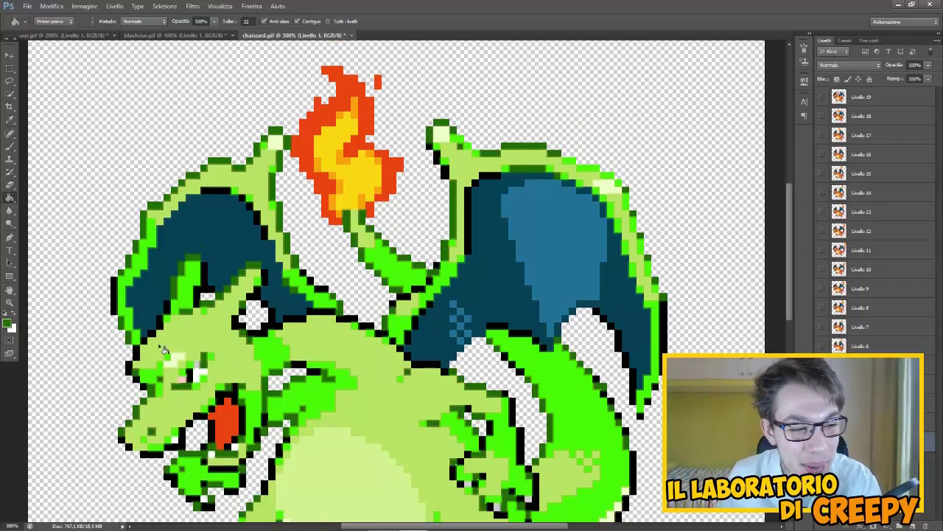
pyautogui.click(9, 322)
pyautogui.click(76, 416)
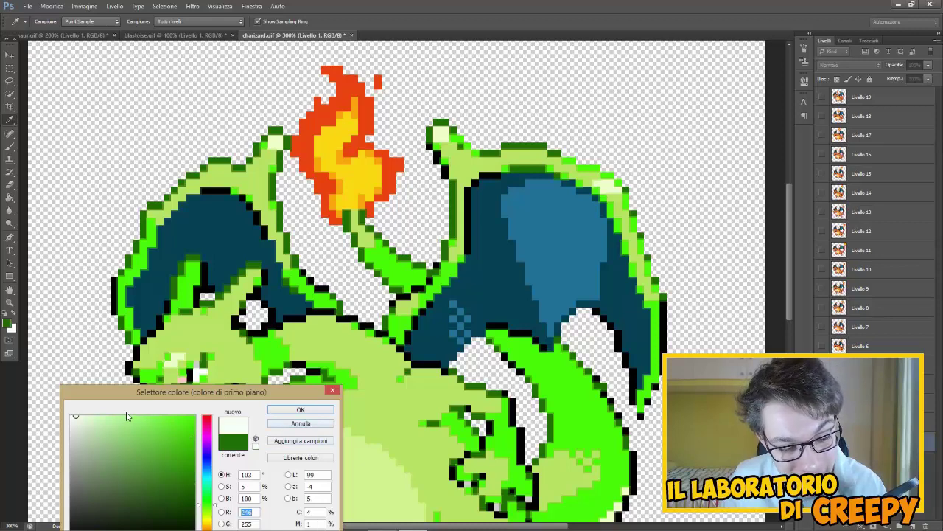
# Step: Set a saturated dark green and fill the tail flame's red-orange outline
pyautogui.click(88, 477)
pyautogui.moveTo(87, 470)
pyautogui.mouseDown()
pyautogui.moveTo(217, 486)
pyautogui.moveTo(220, 464)
pyautogui.mouseUp()
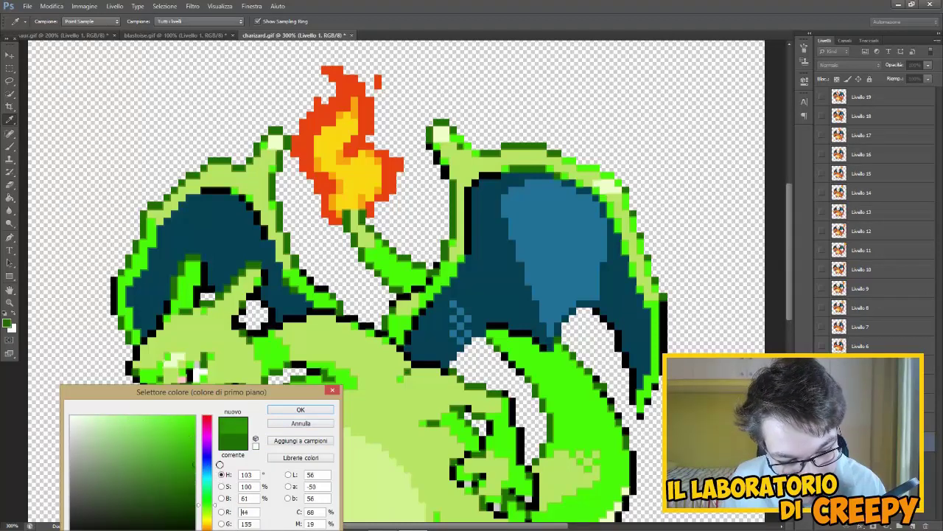
pyautogui.click(291, 417)
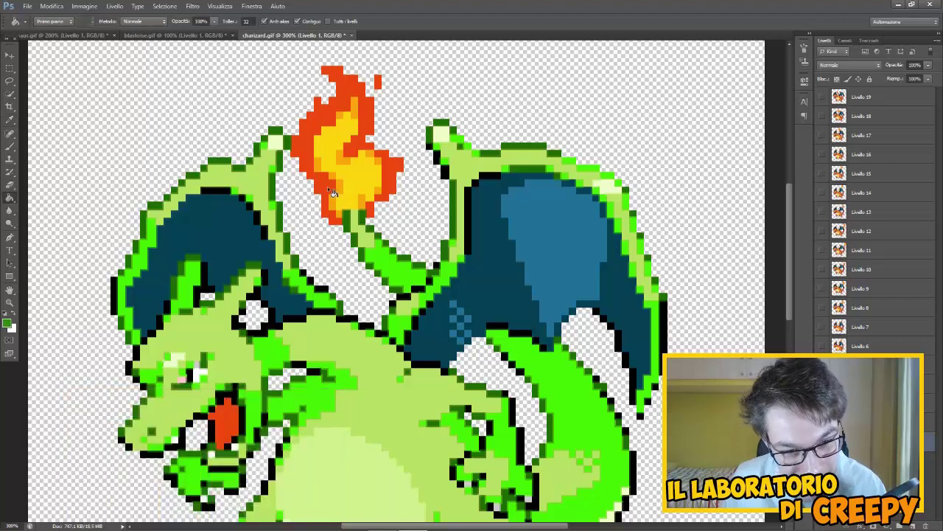
pyautogui.click(365, 151)
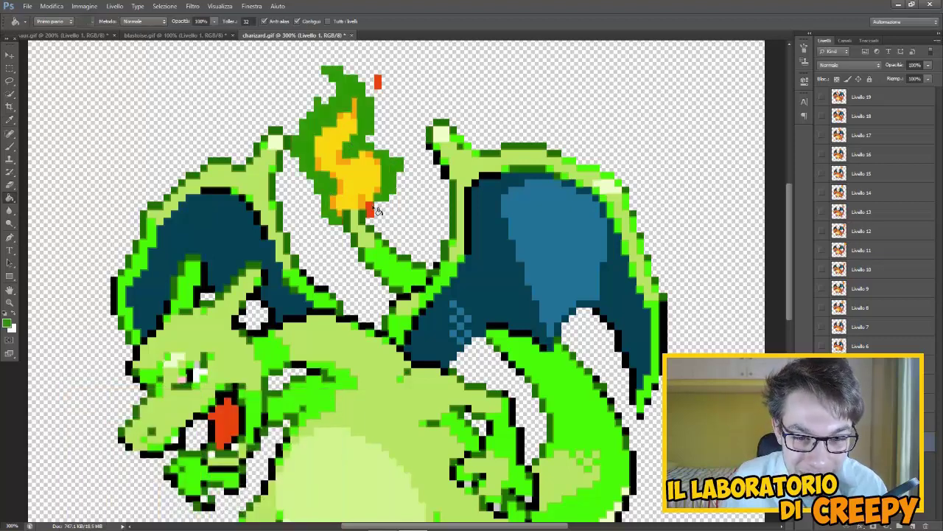
# Step: Fill the flame's yellow pixels light green, undoing one unwanted fill
pyautogui.click(8, 322)
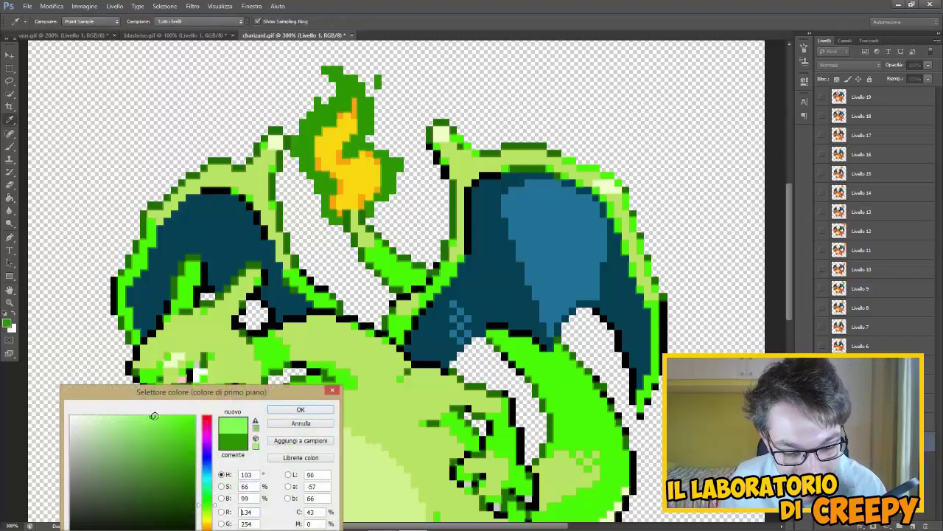
pyautogui.click(301, 409)
pyautogui.click(346, 164)
pyautogui.click(52, 6)
pyautogui.click(349, 162)
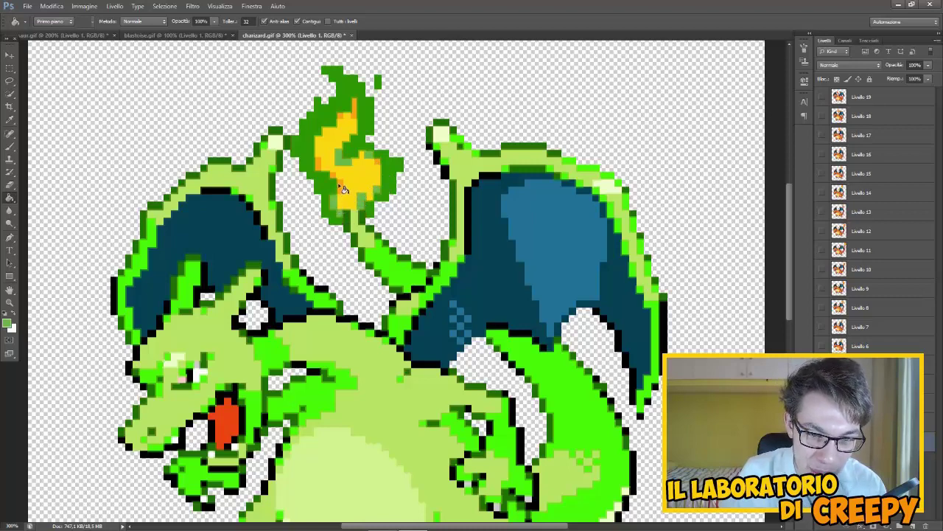
pyautogui.click(336, 177)
pyautogui.scroll(-2, 376, 369)
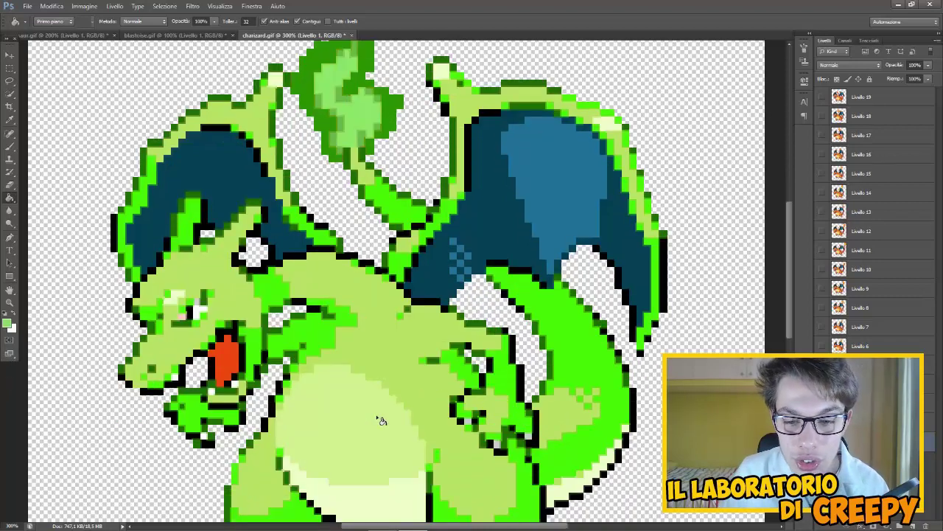
pyautogui.scroll(-2, 381, 420)
pyautogui.scroll(1, 380, 418)
pyautogui.scroll(1, 368, 410)
pyautogui.scroll(1, 354, 398)
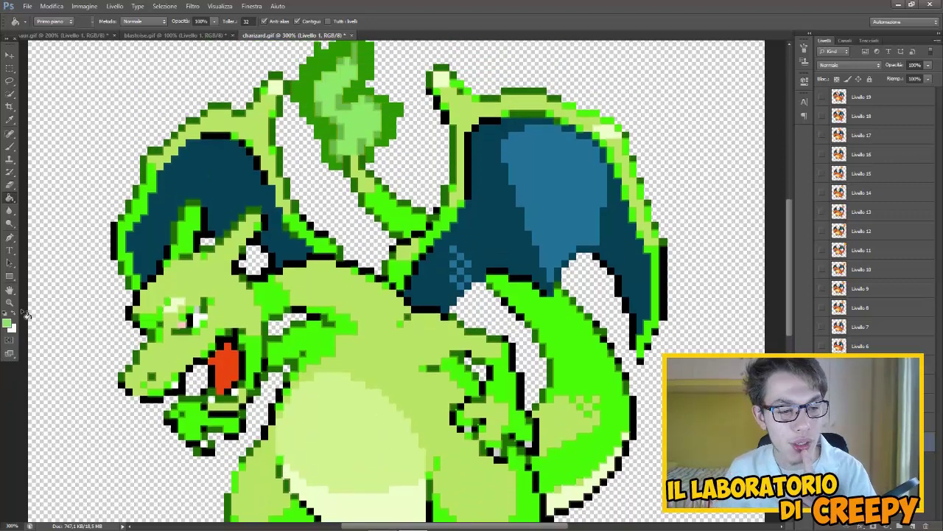
pyautogui.click(8, 322)
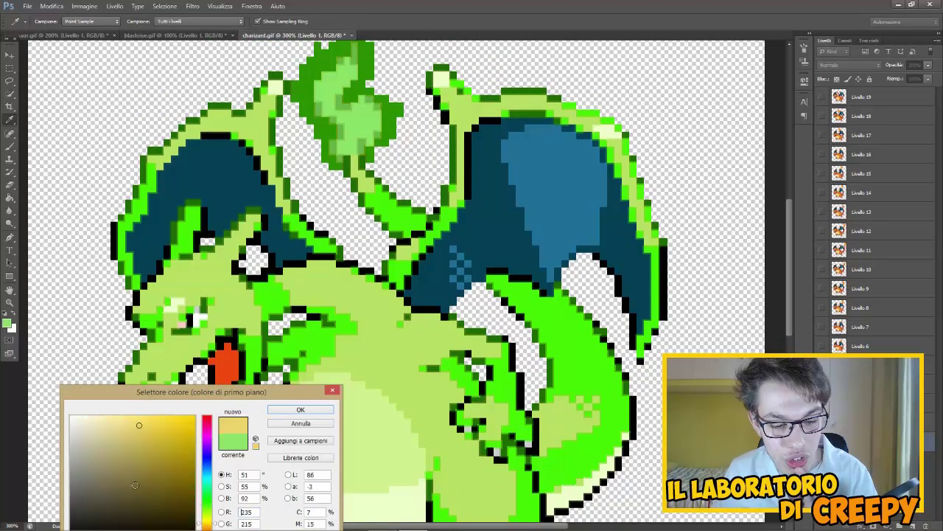
# Step: Fill the wing's light-blue area bright yellow, undoing the yellow on the dark-blue area
pyautogui.click(207, 521)
pyautogui.click(293, 410)
pyautogui.click(552, 184)
pyautogui.click(466, 292)
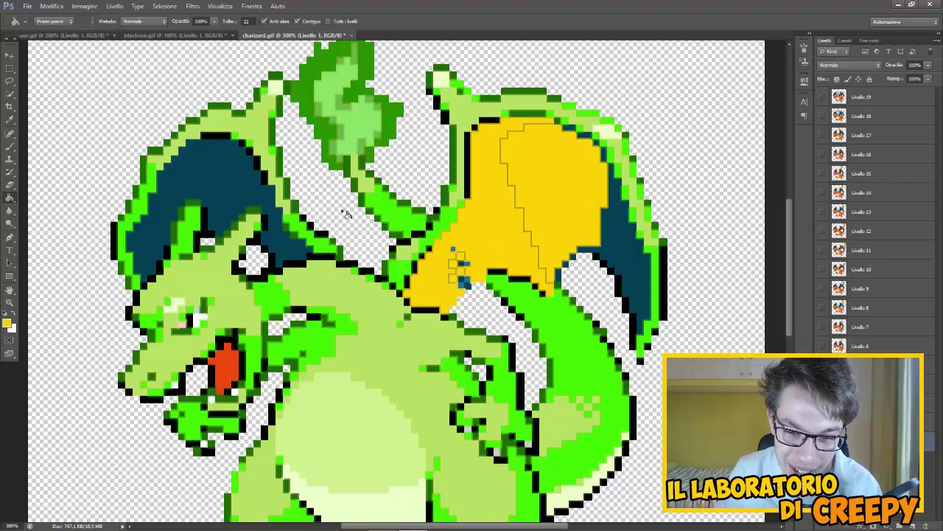
pyautogui.click(50, 6)
pyautogui.click(62, 35)
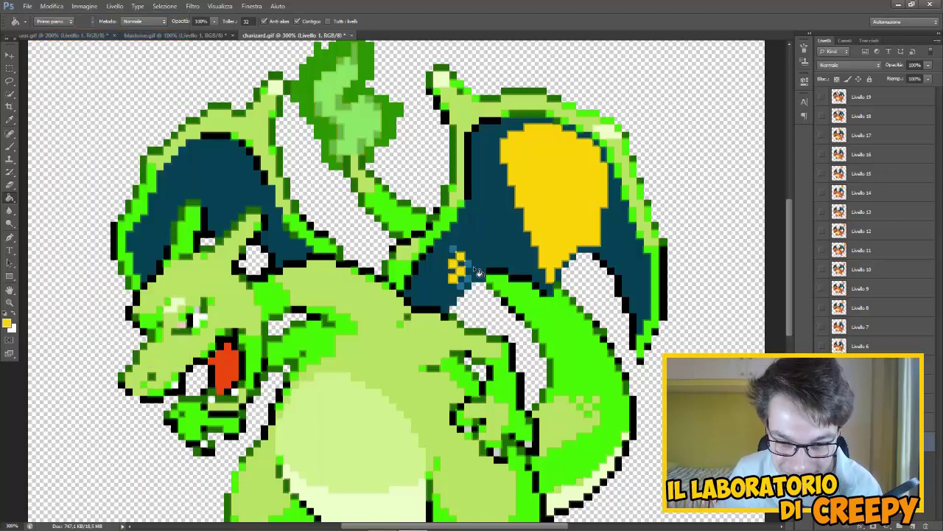
# Step: Recolour all the dark-blue wing areas brown
pyautogui.click(7, 323)
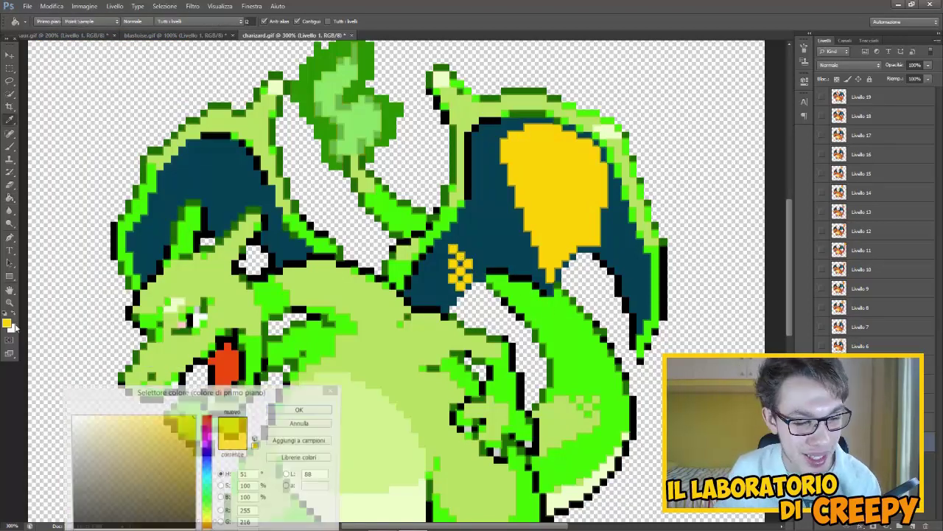
pyautogui.click(188, 461)
pyautogui.click(293, 410)
pyautogui.click(486, 192)
pyautogui.click(603, 154)
pyautogui.click(579, 137)
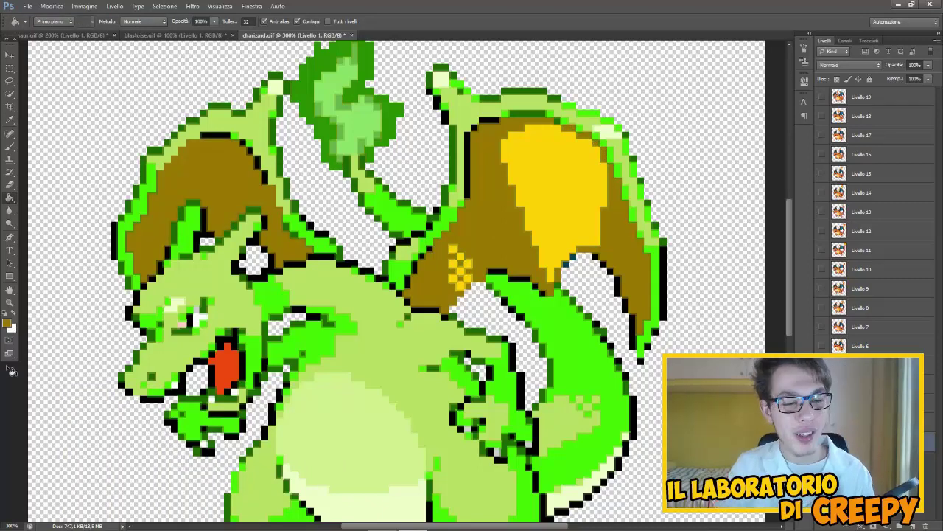
# Step: View the whole sprite at 200% zoom and bring up Salva con nome
pyautogui.doubleClick(10, 303)
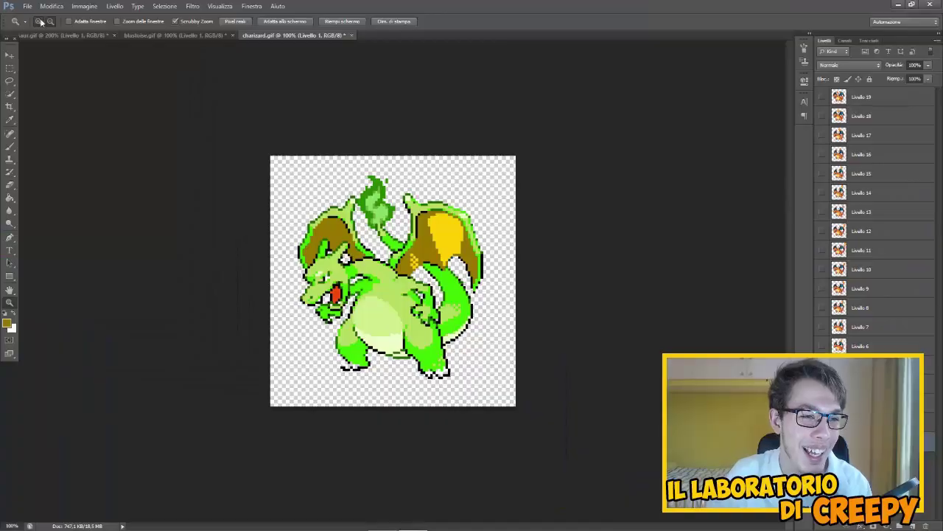
pyautogui.click(262, 204)
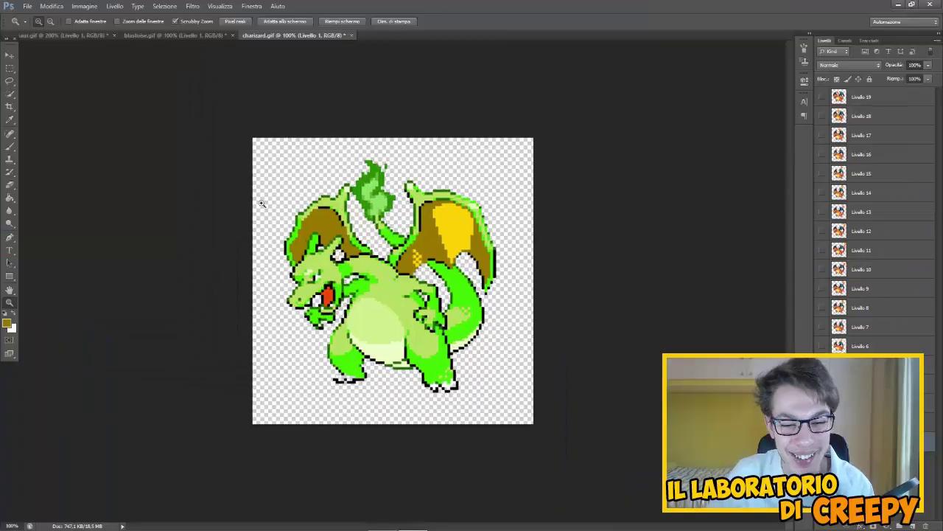
pyautogui.scroll(-2, 431, 280)
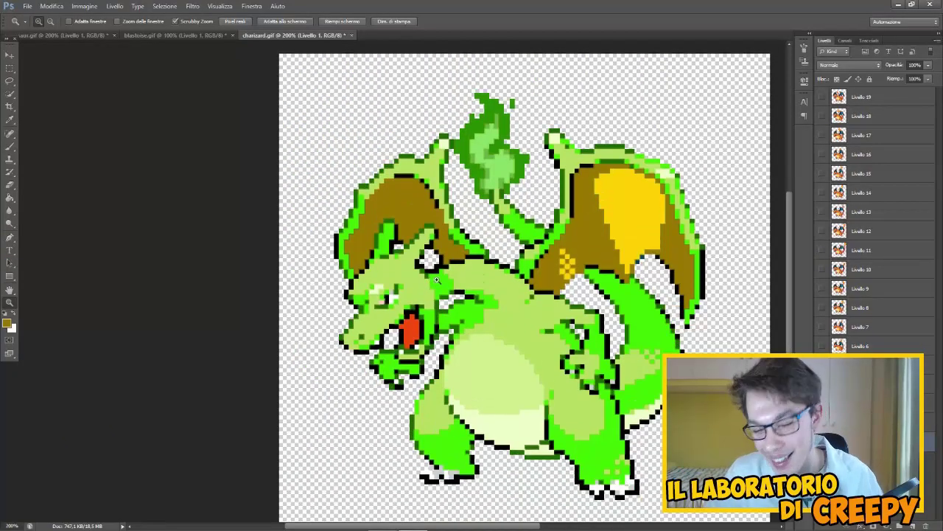
pyautogui.scroll(-1, 458, 319)
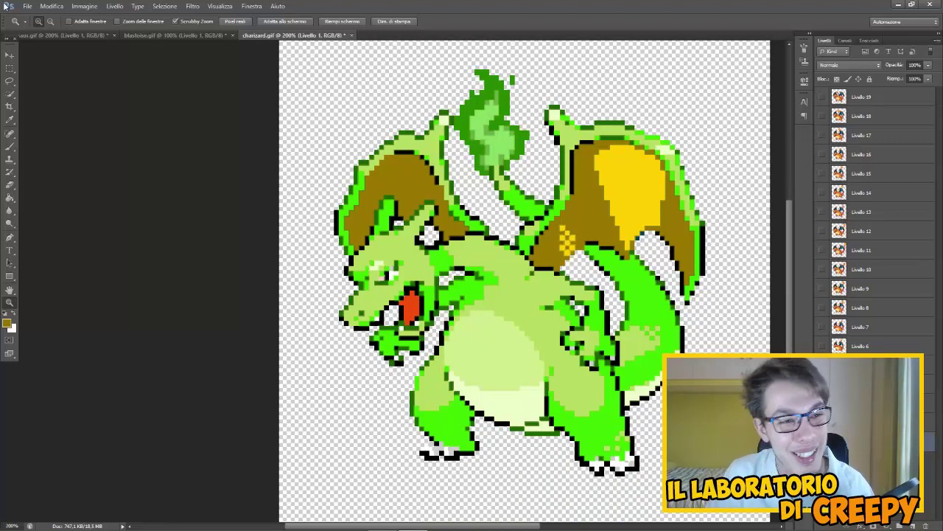
pyautogui.click(27, 5)
pyautogui.click(69, 125)
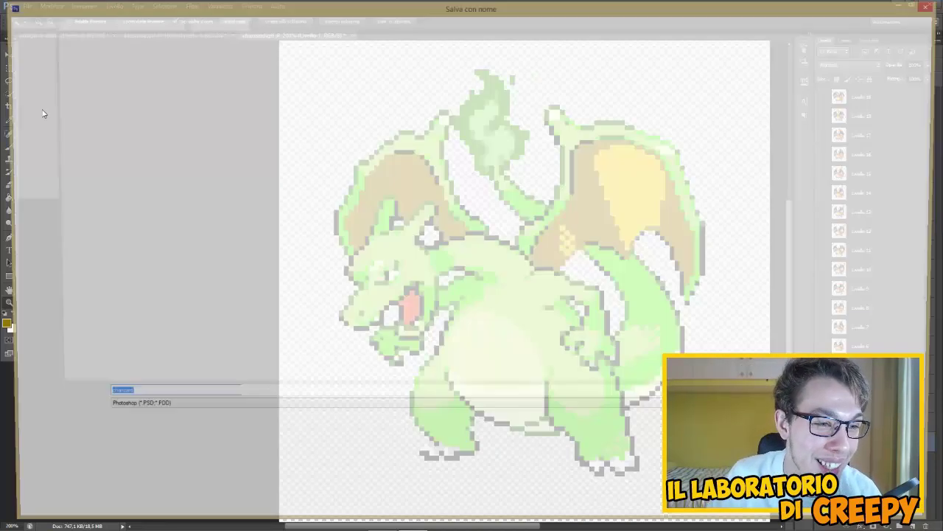